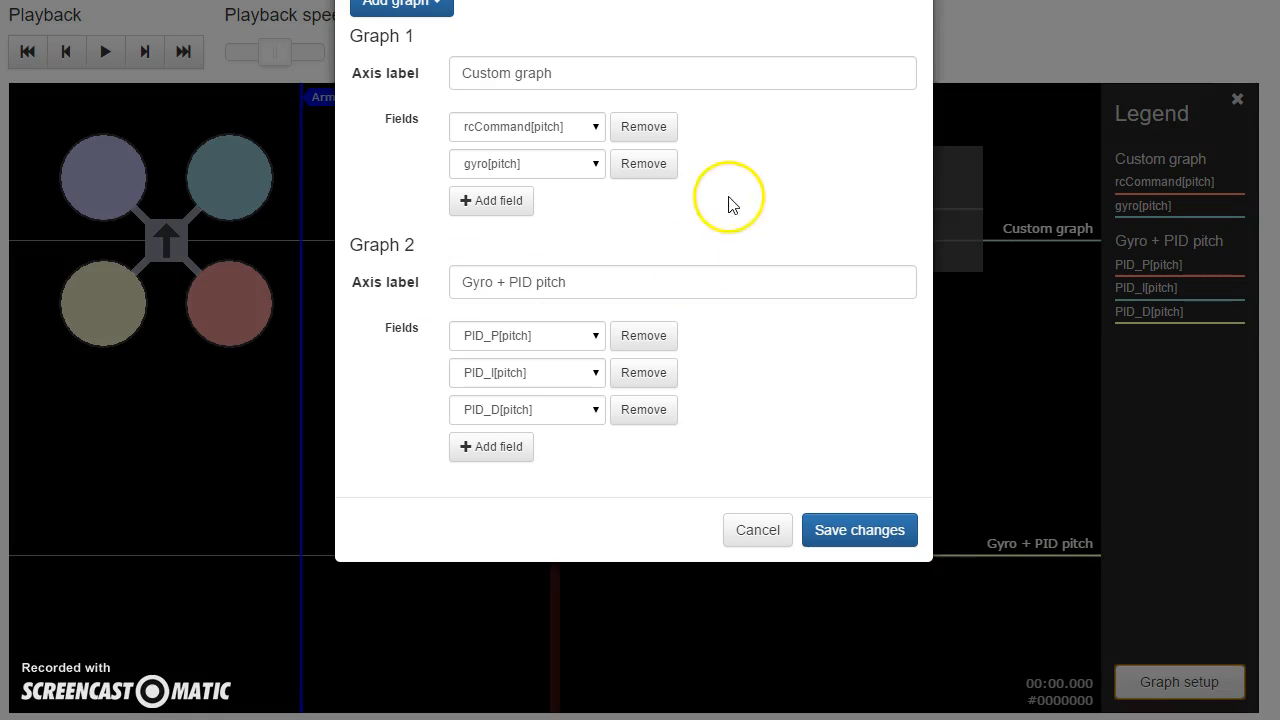
Step: Remove every field from both the Custom graph and the Gyro + PID pitch graph in the graph setup
{"action": "left_click", "coordinate": [638, 127]}
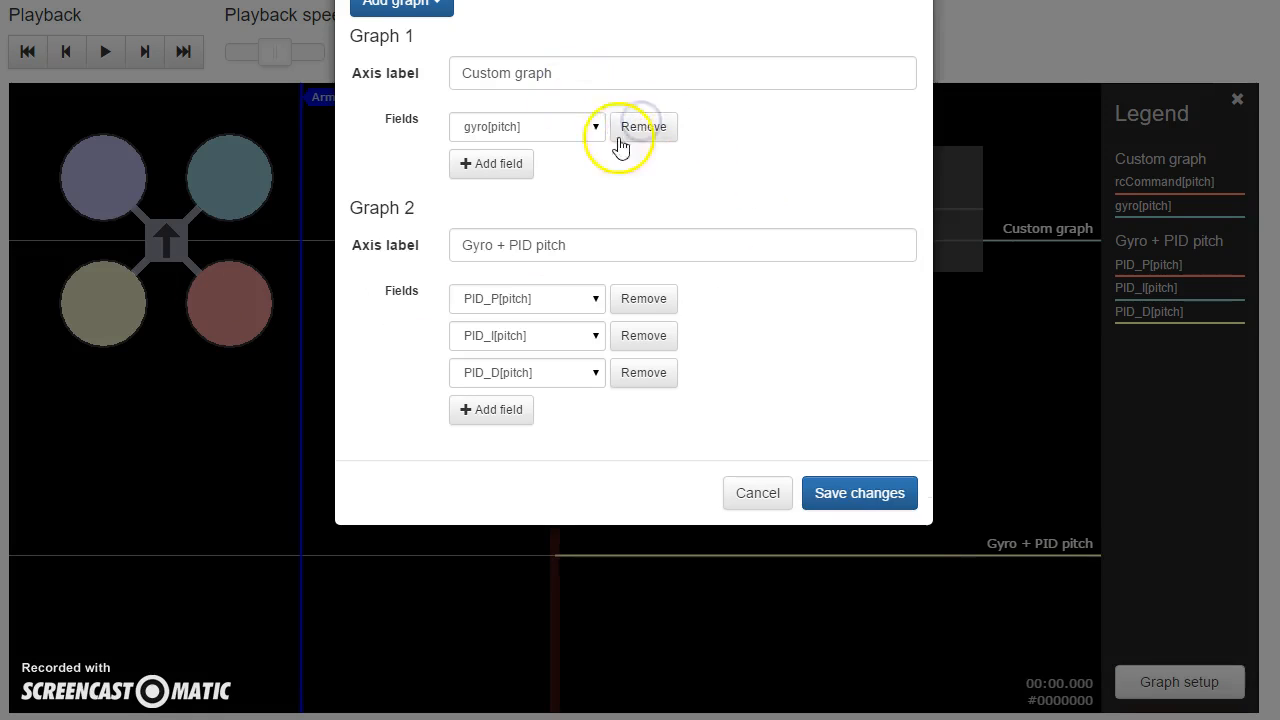
{"action": "left_click", "coordinate": [640, 128]}
{"action": "left_click", "coordinate": [634, 128]}
{"action": "left_click", "coordinate": [634, 128]}
{"action": "left_click", "coordinate": [633, 128]}
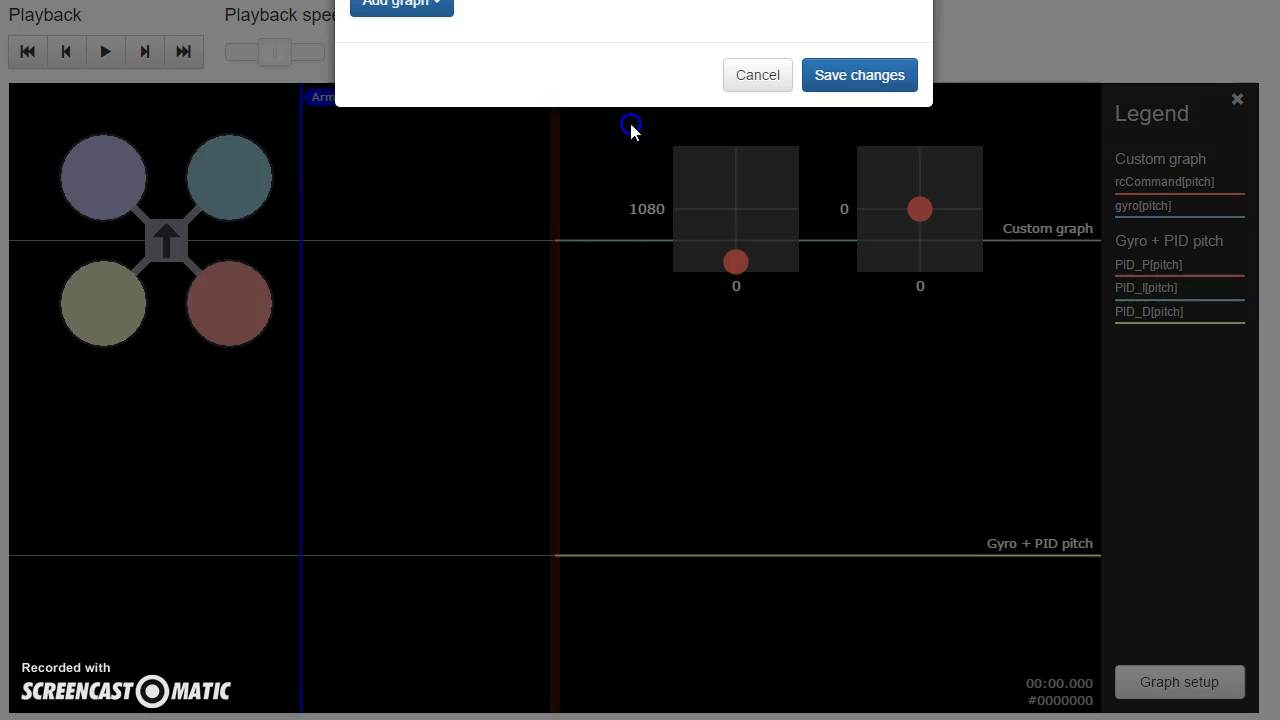
Step: Add the predefined Gyros graph and save the graph setup
{"action": "left_click", "coordinate": [424, 6]}
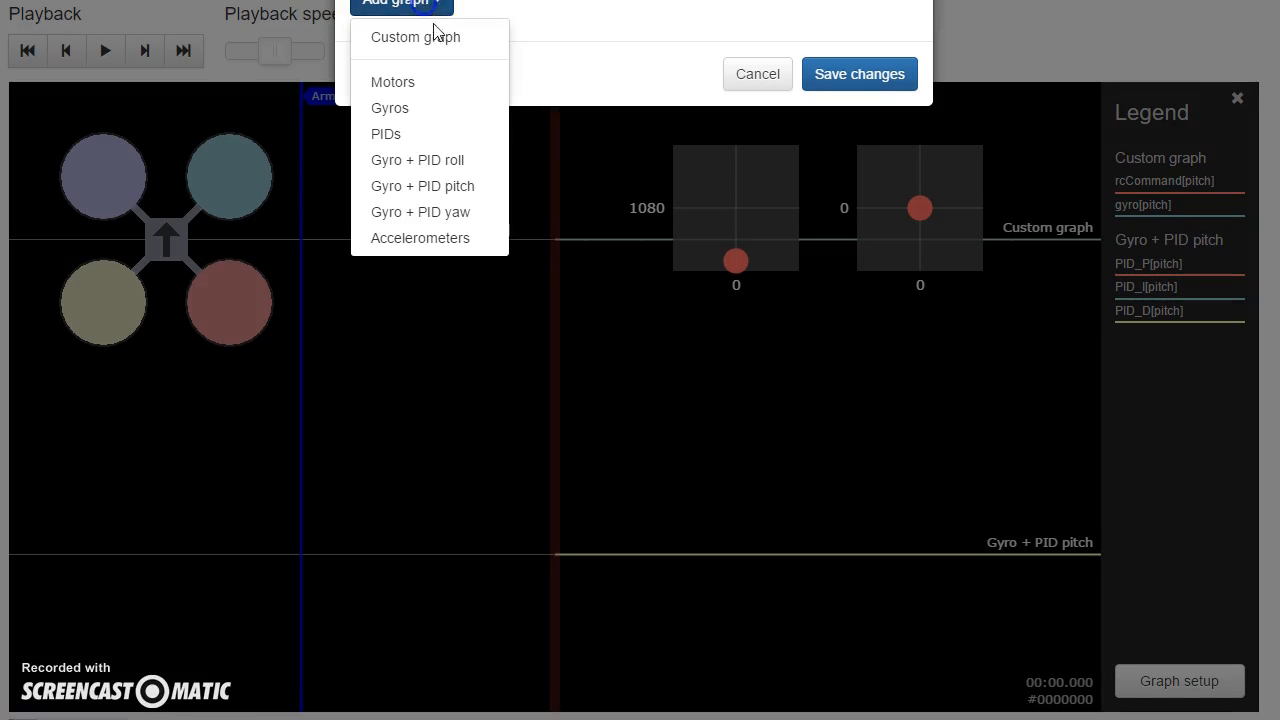
{"action": "left_click", "coordinate": [424, 110]}
{"action": "left_click", "coordinate": [867, 249]}
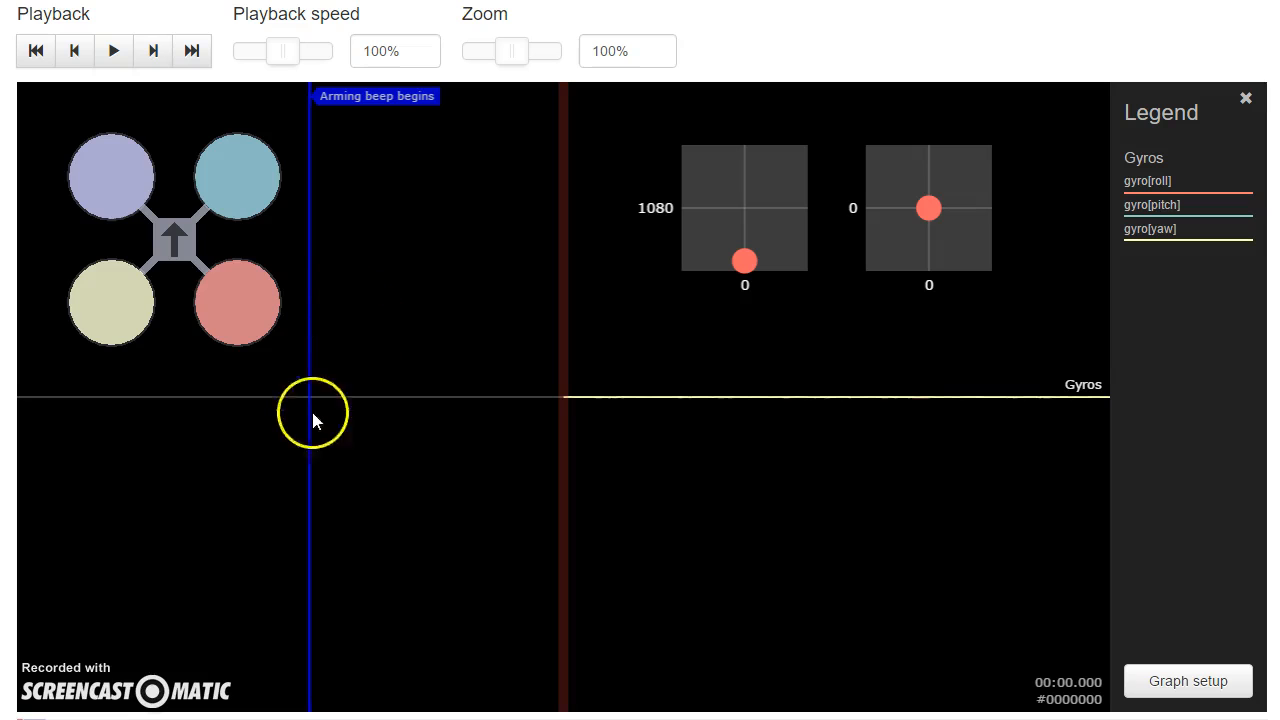
Step: Set the graph zoom to 10% and move the log to about 6.7 seconds
{"action": "left_click", "coordinate": [520, 50]}
{"action": "left_click_drag", "start_coordinate": [520, 50], "coordinate": [462, 50]}
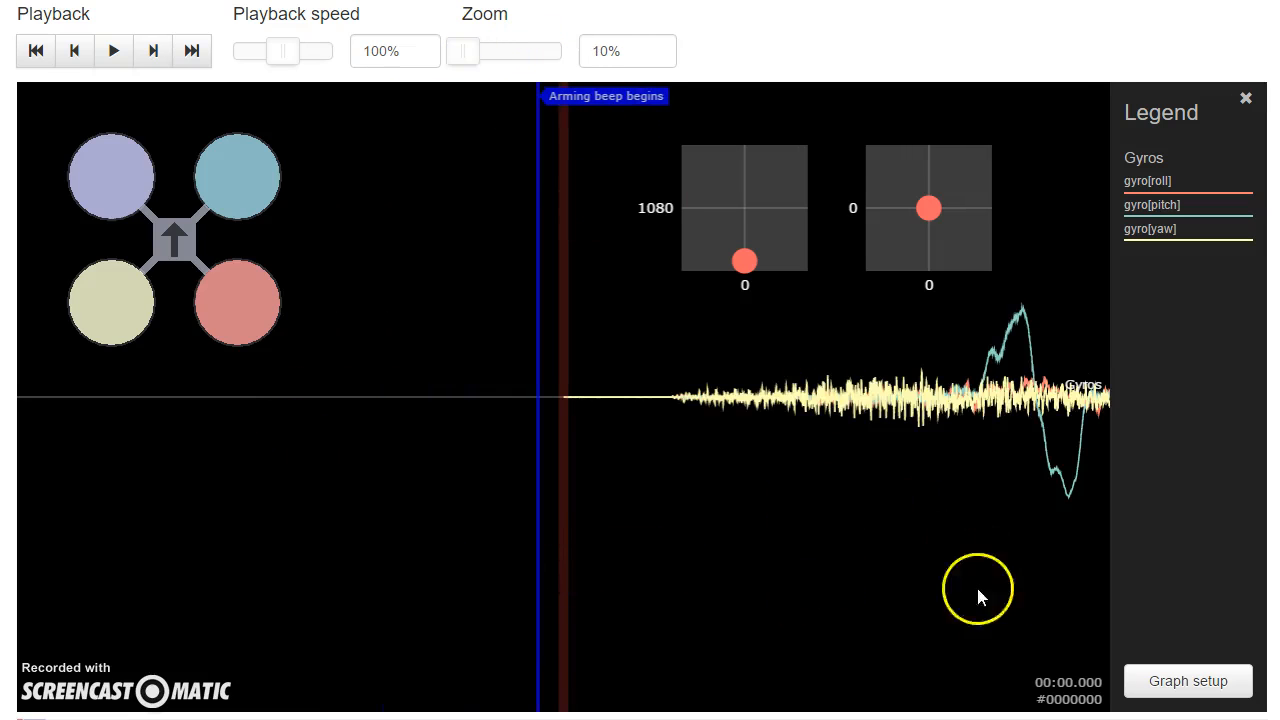
{"action": "left_click", "coordinate": [851, 610]}
{"action": "left_click_drag", "start_coordinate": [851, 610], "coordinate": [566, 463]}
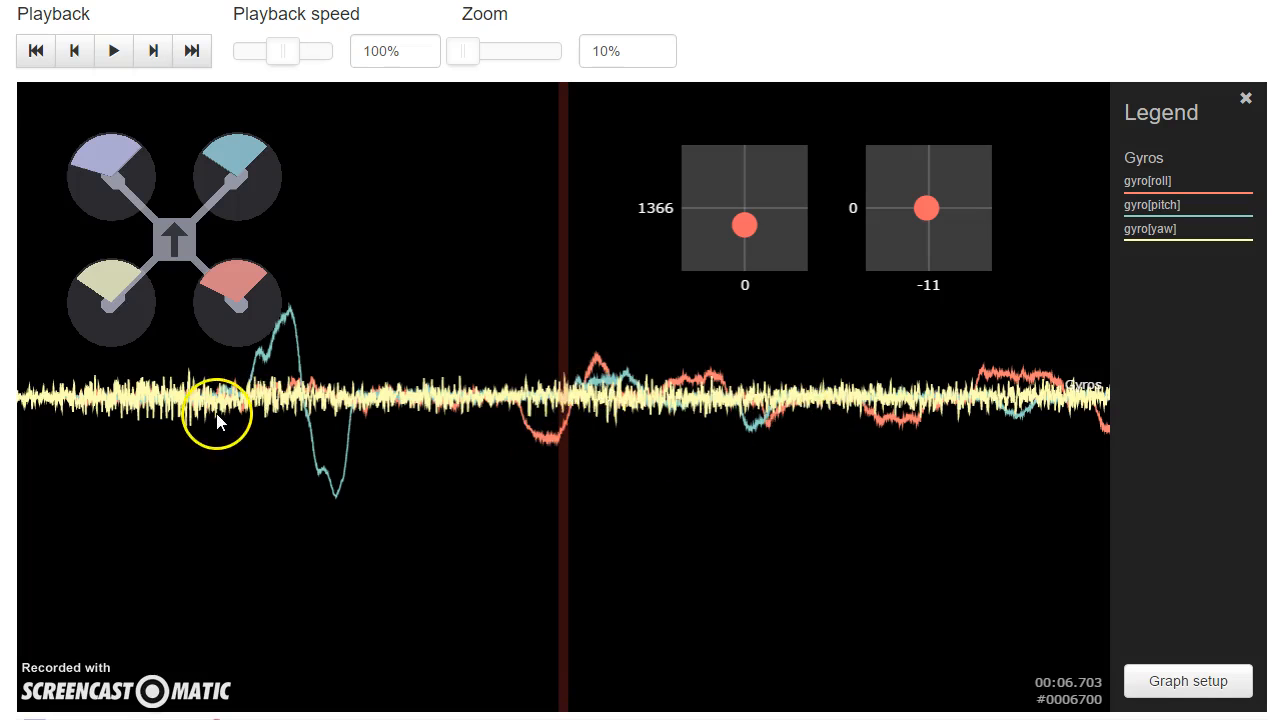
Step: Change the Gyros graph's field to gyro[roll] in the graph setup
{"action": "left_click", "coordinate": [1152, 686]}
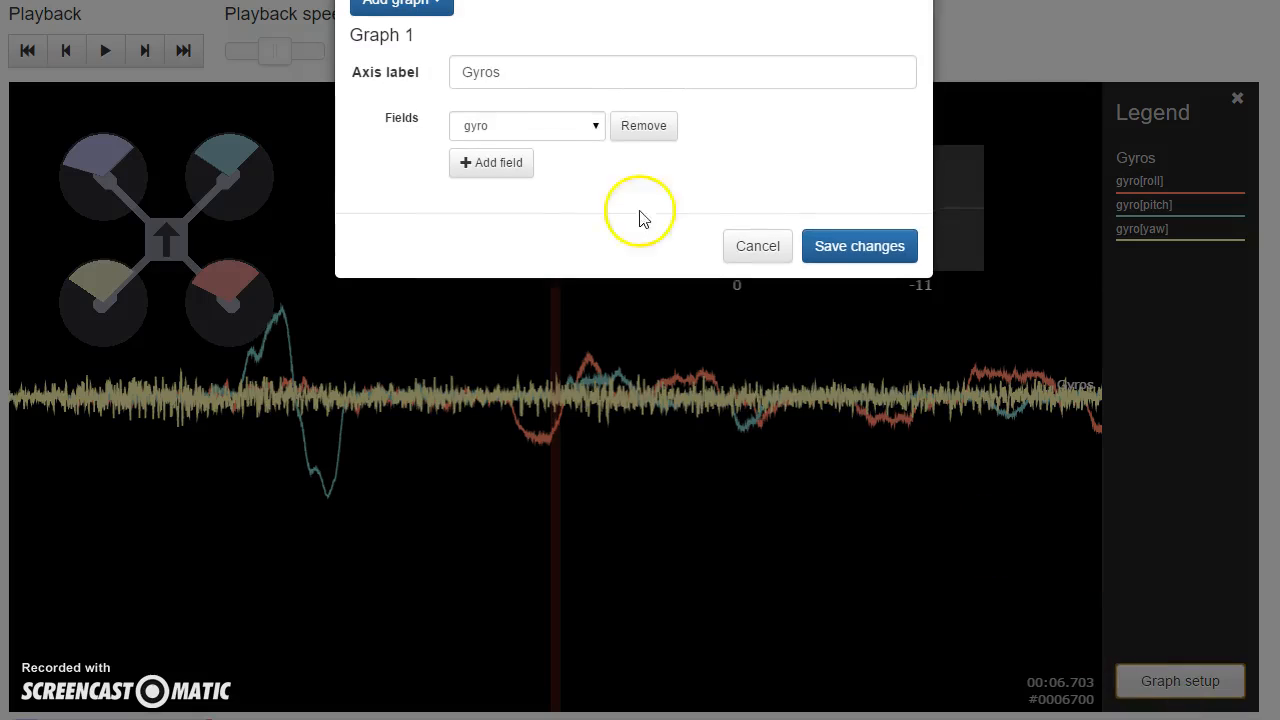
{"action": "left_click", "coordinate": [527, 128]}
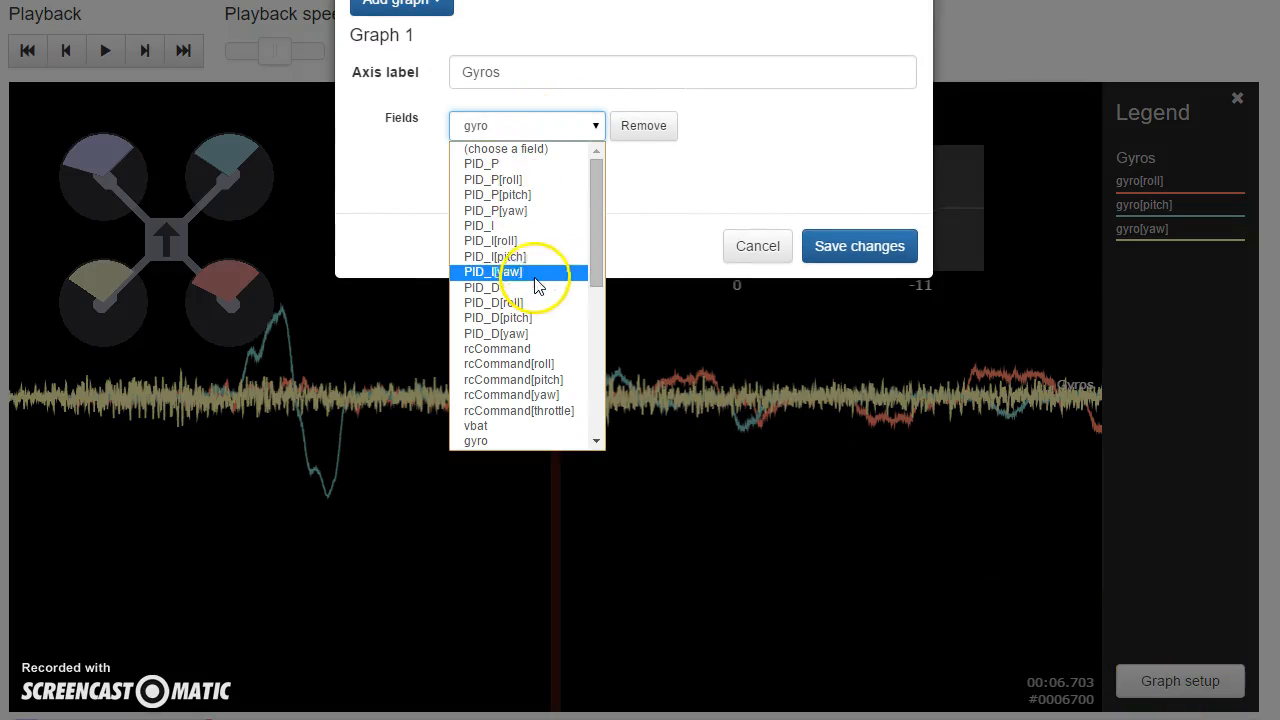
{"action": "scroll", "coordinate": [540, 265], "scroll_direction": "down", "scroll_amount": 2}
{"action": "scroll", "coordinate": [540, 265], "scroll_direction": "down", "scroll_amount": 2}
{"action": "scroll", "coordinate": [537, 257], "scroll_direction": "up", "scroll_amount": 4}
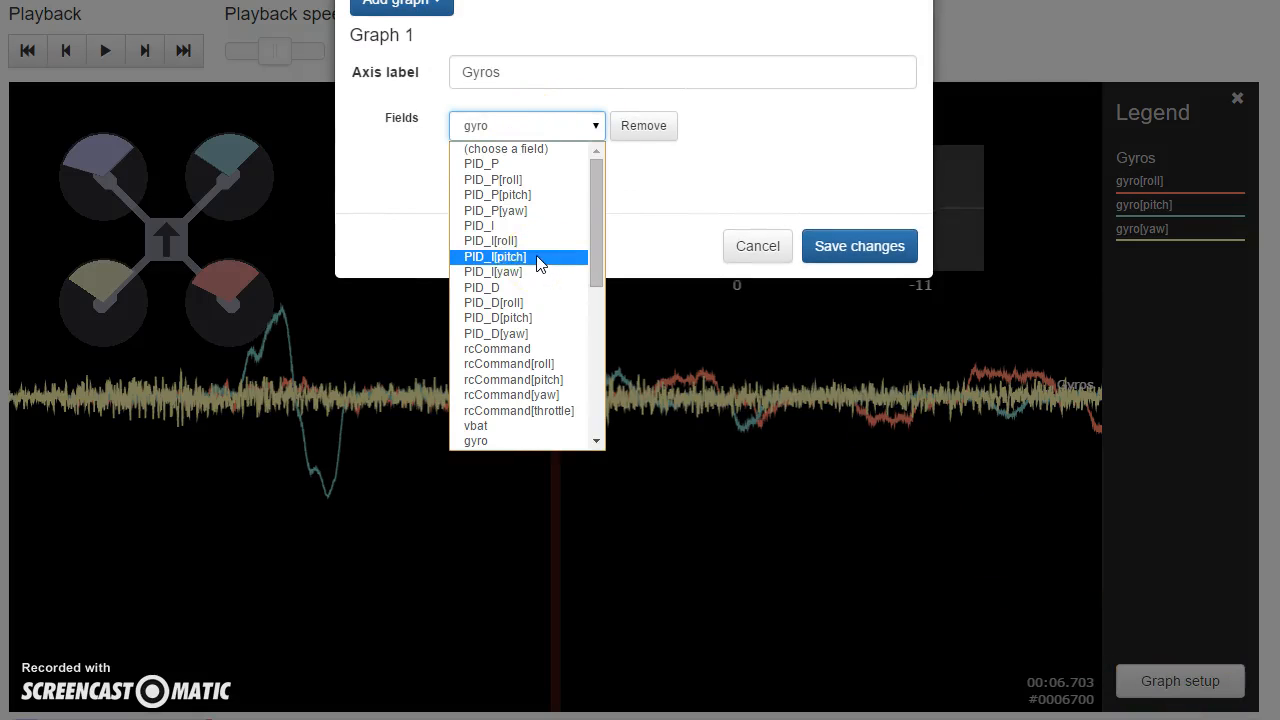
{"action": "scroll", "coordinate": [524, 220], "scroll_direction": "down", "scroll_amount": 3}
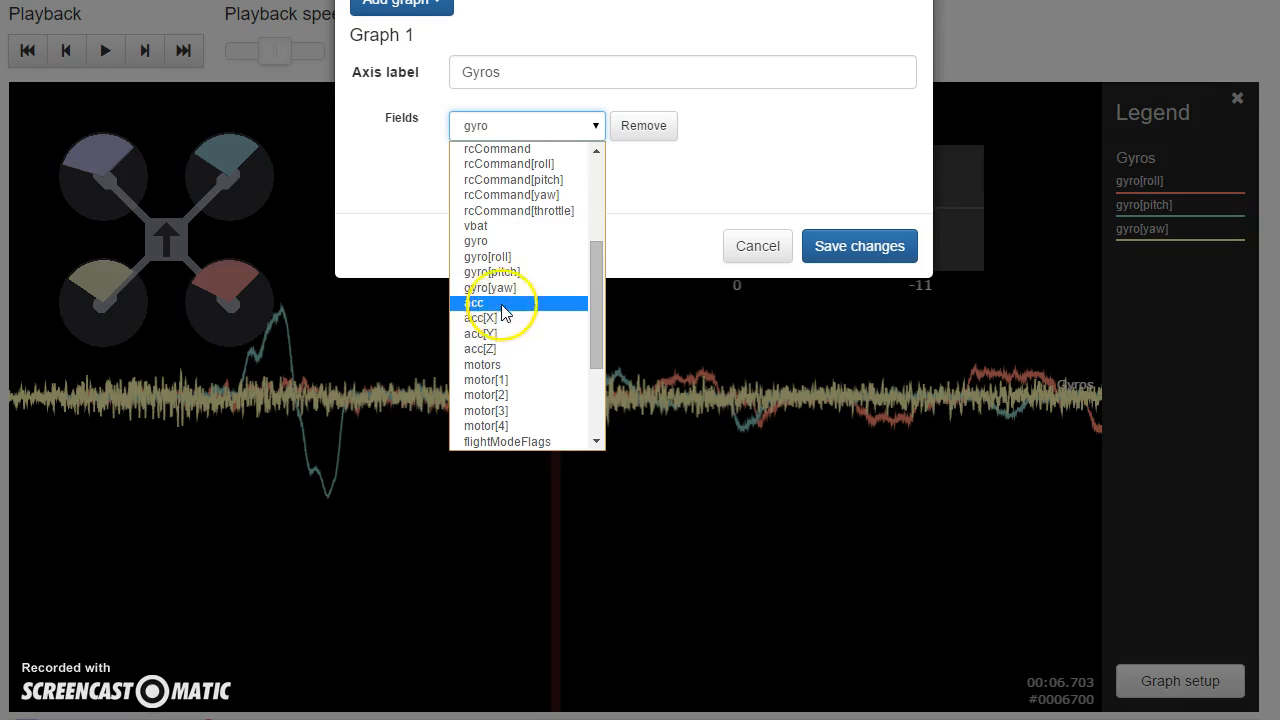
{"action": "left_click", "coordinate": [511, 259]}
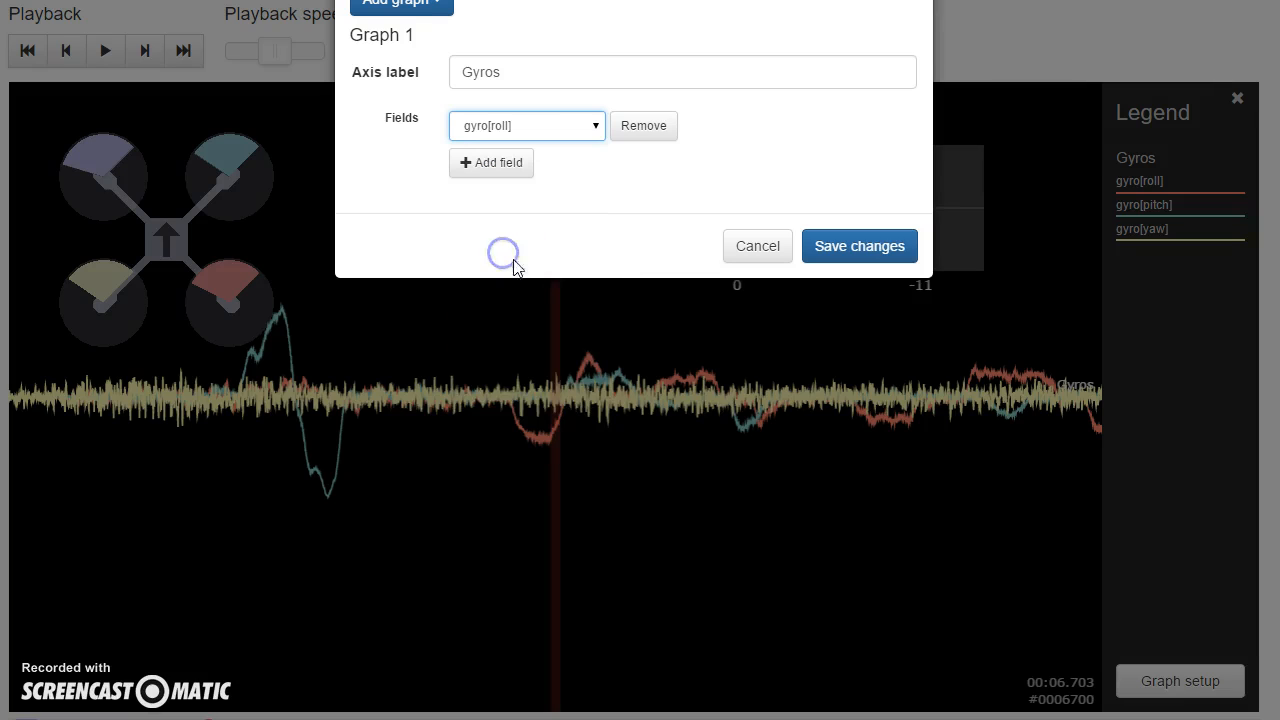
Step: Add a second custom graph with the field gyro[pitch] and save the graph setup
{"action": "left_click", "coordinate": [414, 8]}
{"action": "left_click", "coordinate": [400, 38]}
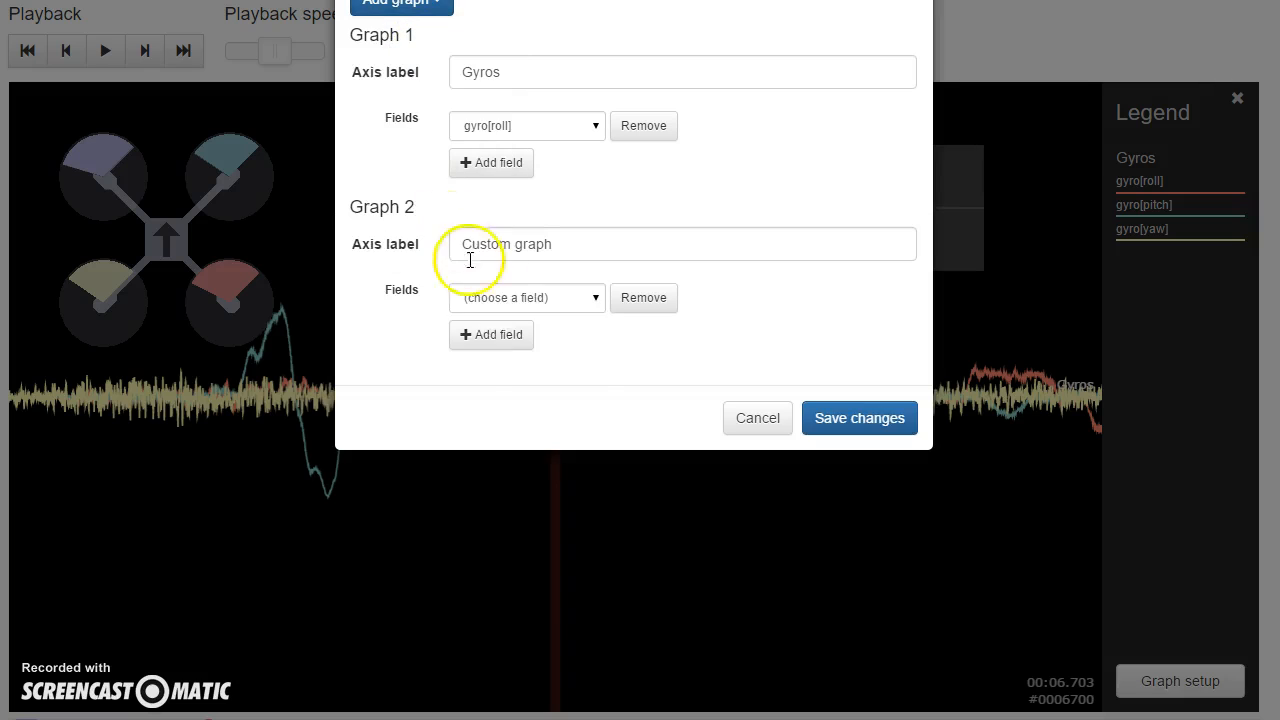
{"action": "left_click", "coordinate": [500, 296]}
{"action": "scroll", "coordinate": [530, 448], "scroll_direction": "down", "scroll_amount": 4}
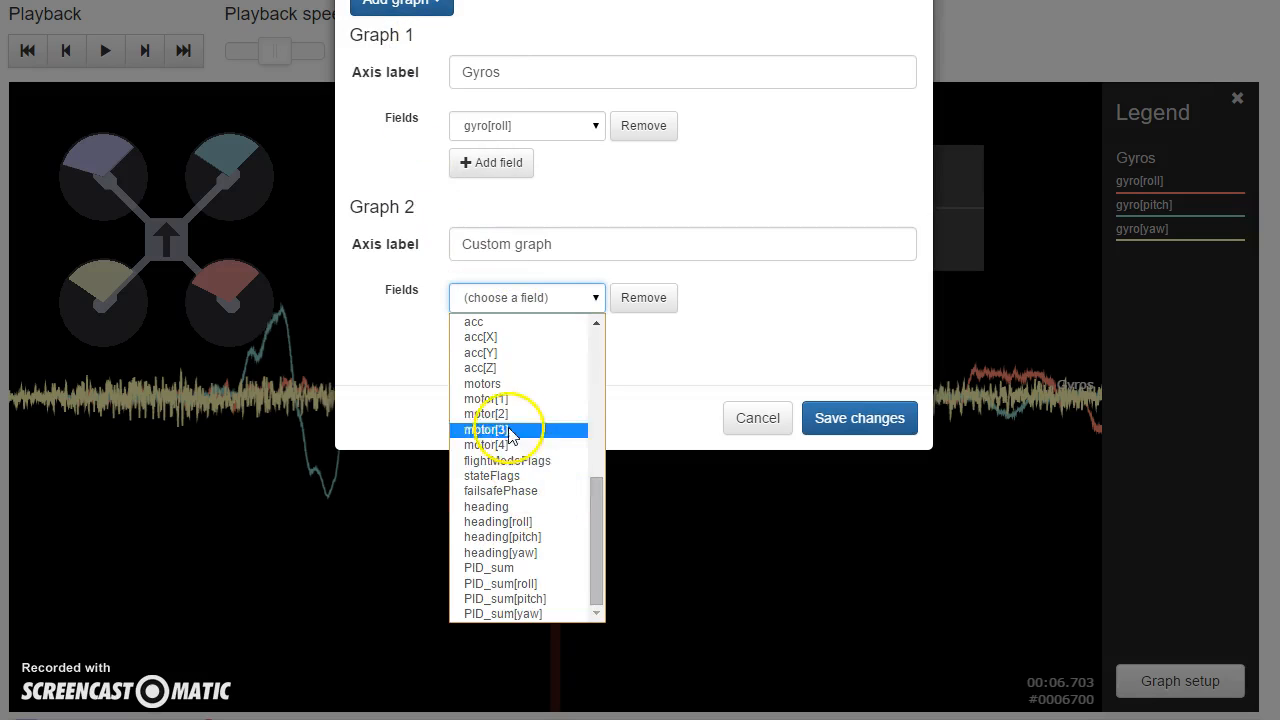
{"action": "scroll", "coordinate": [510, 460], "scroll_direction": "up", "scroll_amount": 2}
{"action": "left_click", "coordinate": [500, 491]}
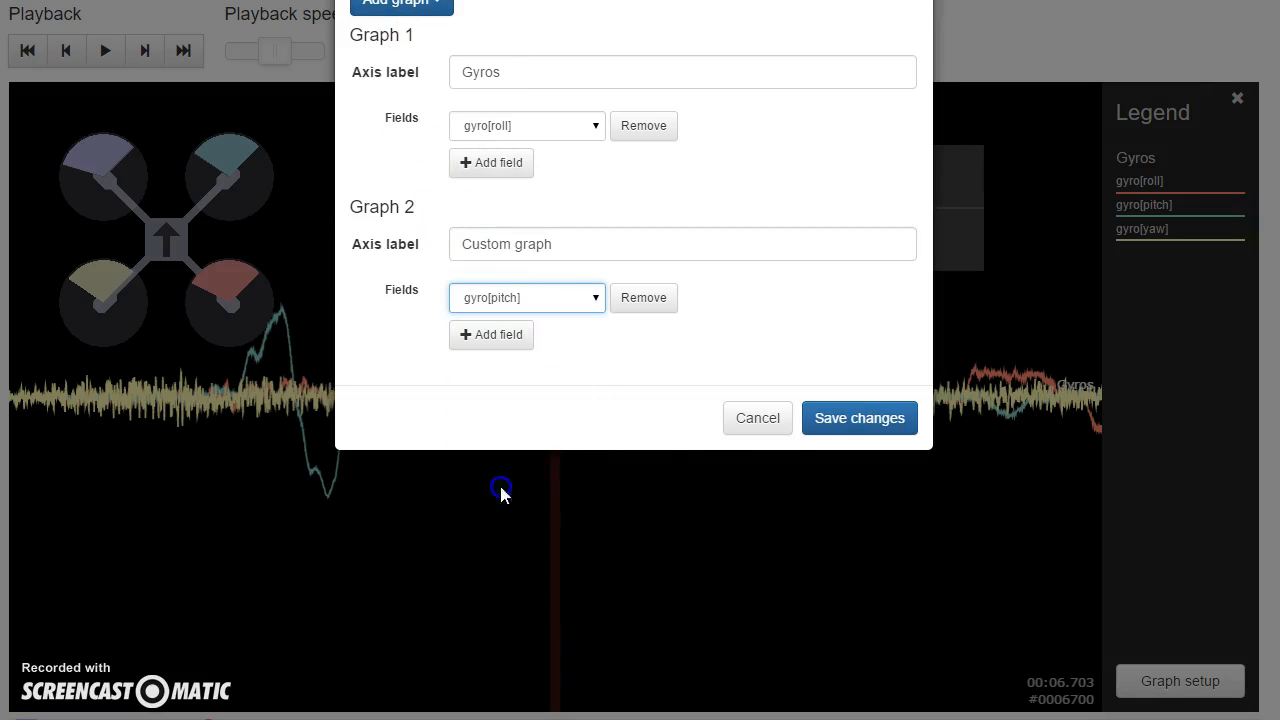
{"action": "left_click", "coordinate": [837, 426]}
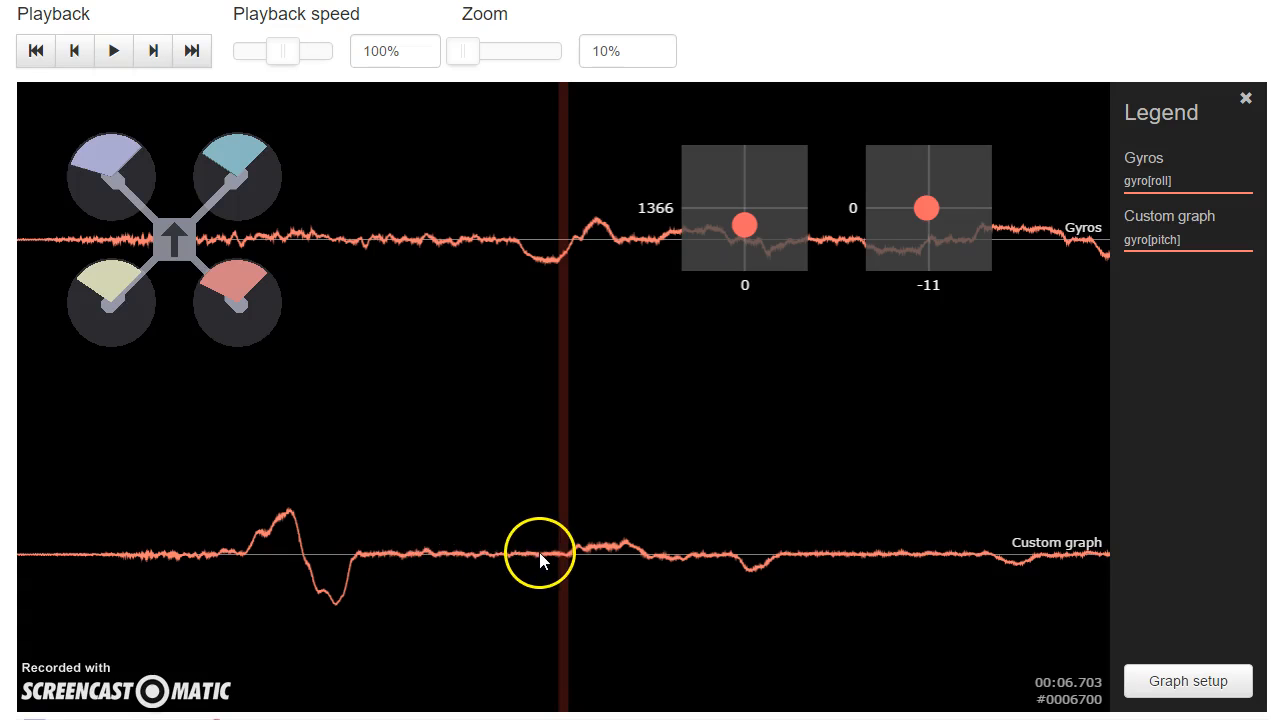
Step: Move back and forth through the flight log to examine vibration noise in the gyro roll and pitch traces
{"action": "left_click", "coordinate": [700, 510]}
{"action": "left_click_drag", "start_coordinate": [700, 510], "coordinate": [710, 512]}
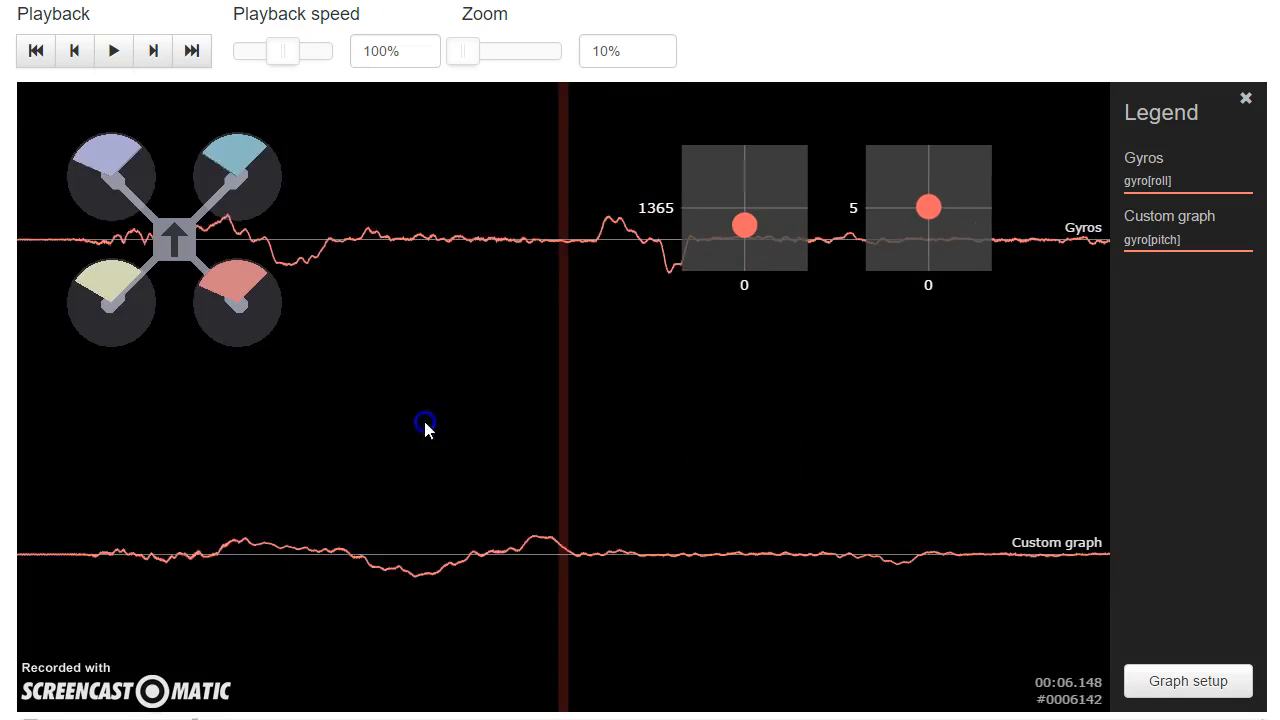
{"action": "left_click_drag", "start_coordinate": [423, 420], "coordinate": [600, 421]}
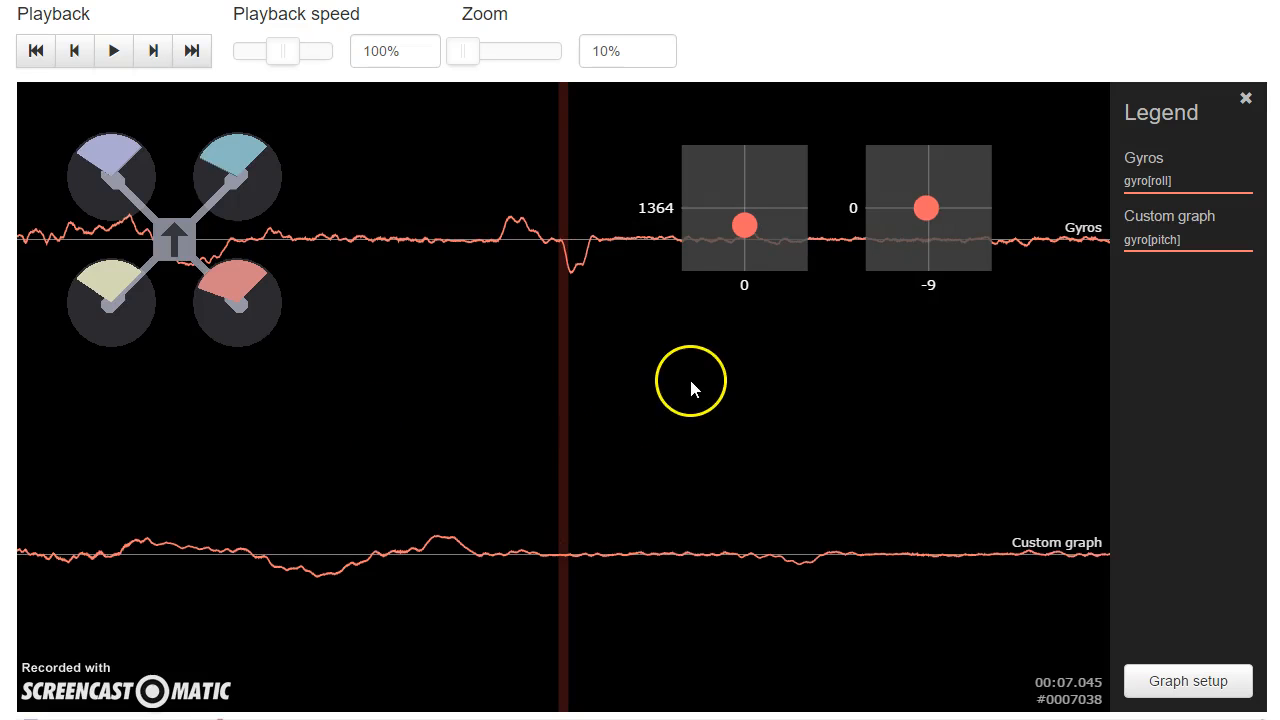
{"action": "left_click_drag", "start_coordinate": [691, 388], "coordinate": [498, 375]}
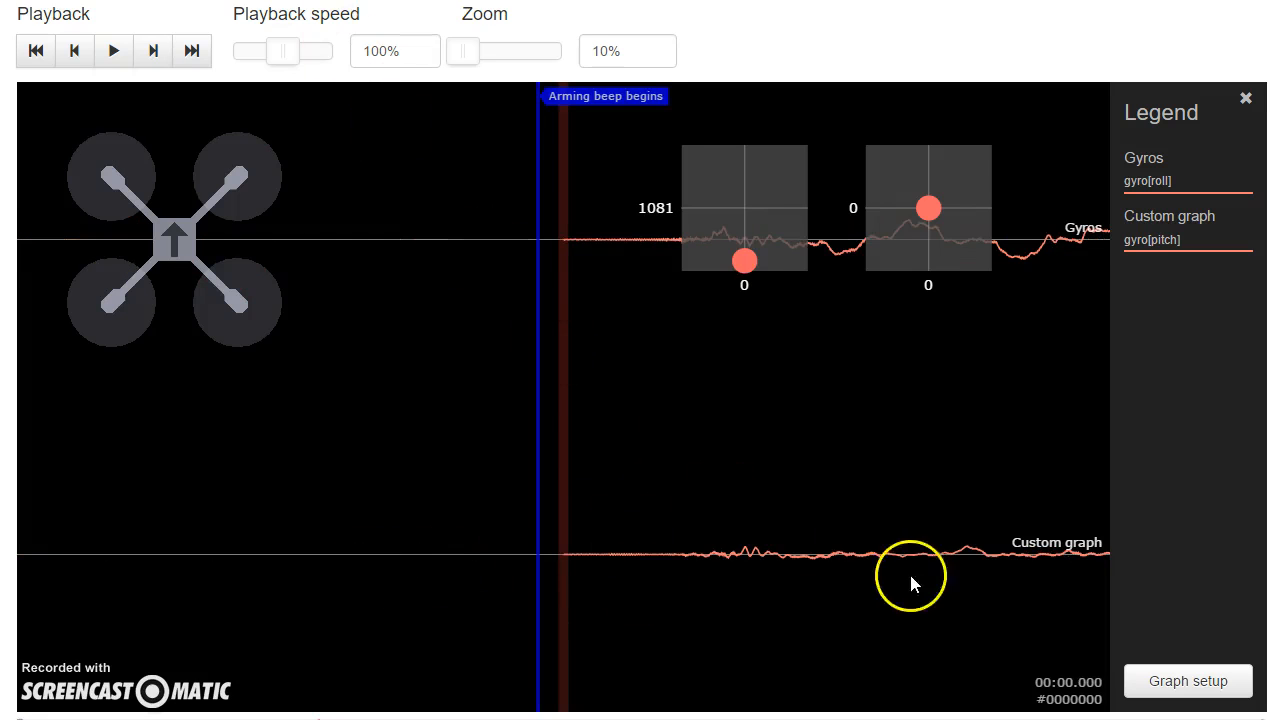
{"action": "left_click_drag", "start_coordinate": [908, 586], "coordinate": [190, 512]}
{"action": "left_click_drag", "start_coordinate": [660, 505], "coordinate": [409, 291]}
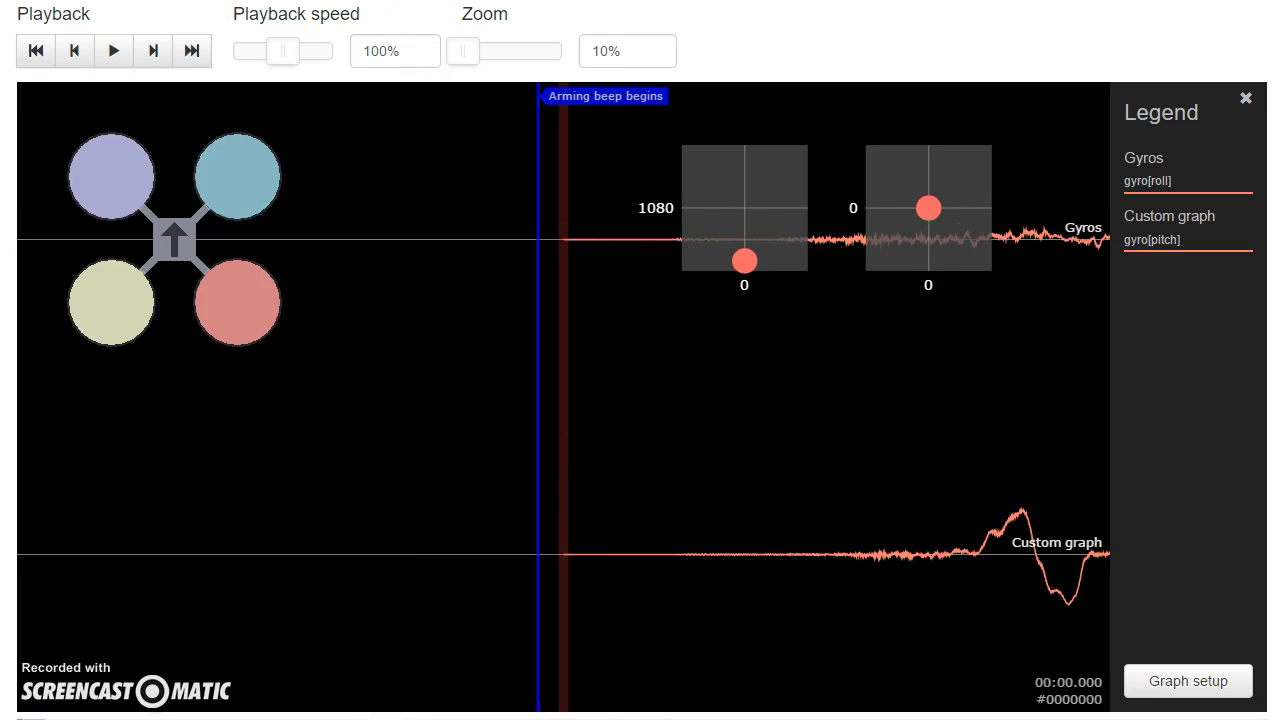
{"action": "left_click", "coordinate": [830, 422]}
{"action": "left_click_drag", "start_coordinate": [830, 422], "coordinate": [329, 400]}
{"action": "left_click_drag", "start_coordinate": [967, 455], "coordinate": [723, 433]}
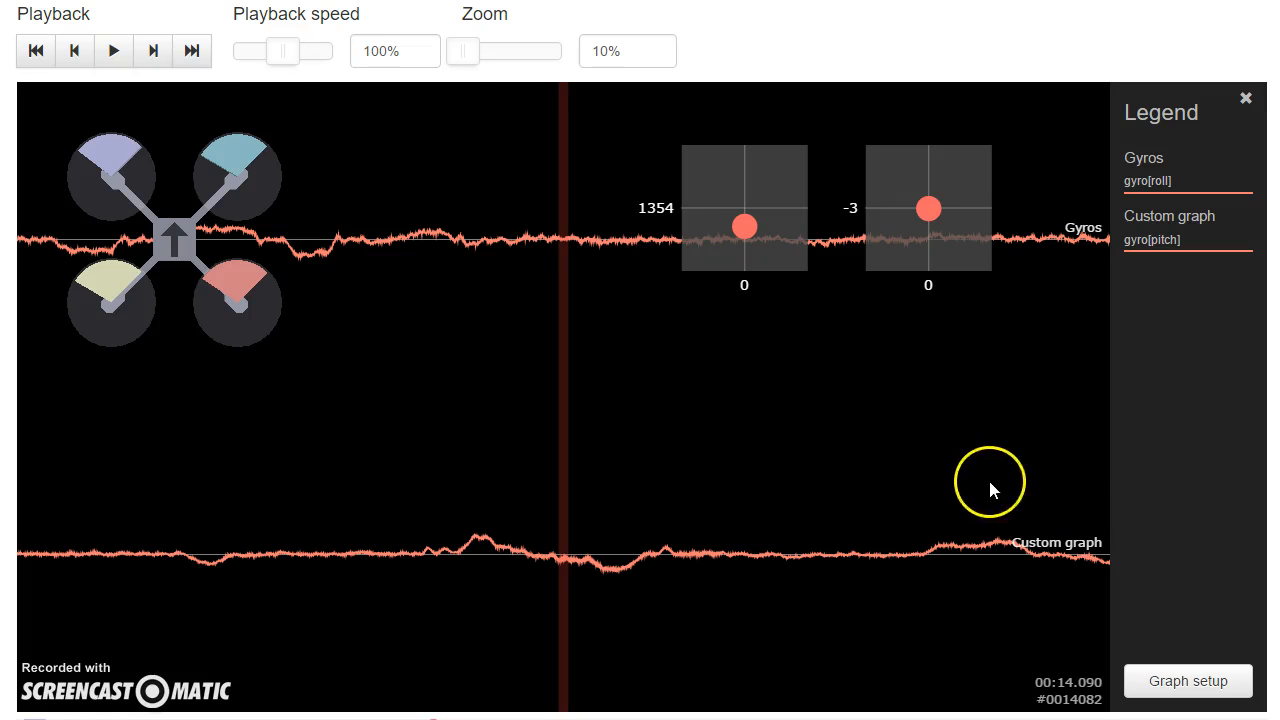
Step: Remove the gyro[roll] graph, switch the remaining custom graph's field to gyro[yaw], and save the setup
{"action": "left_click", "coordinate": [1164, 679]}
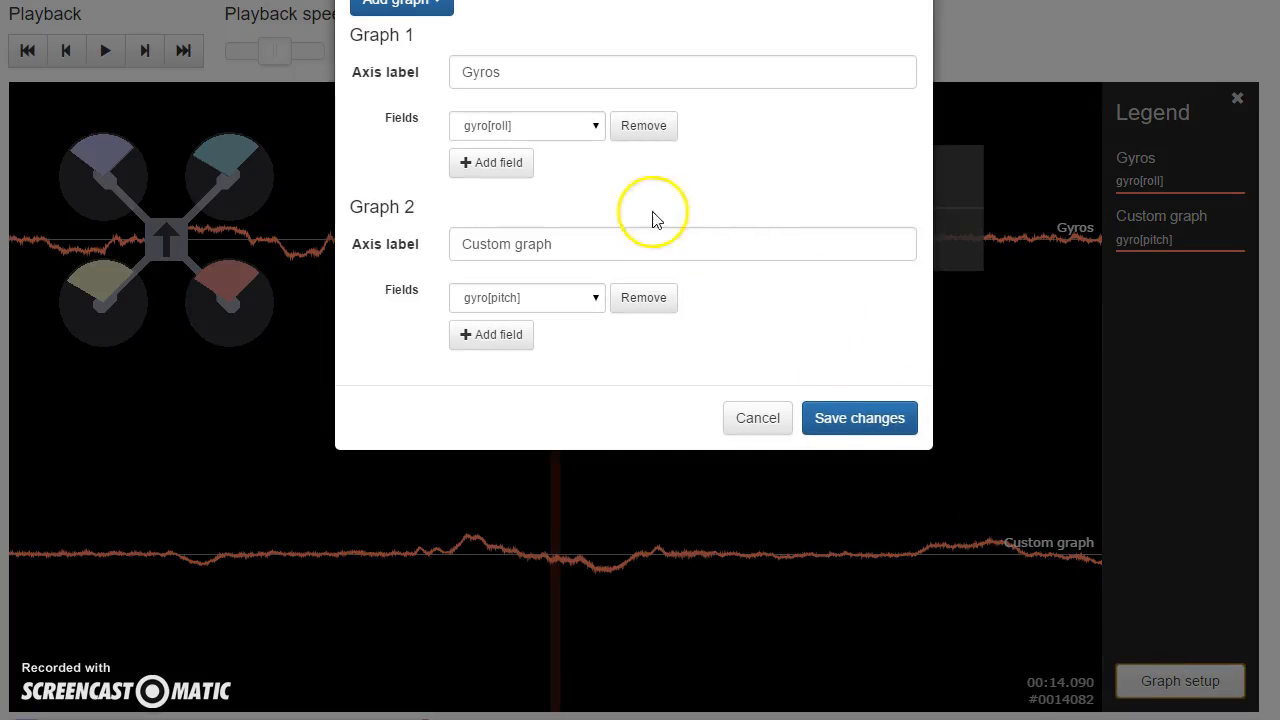
{"action": "left_click", "coordinate": [645, 128]}
{"action": "left_click", "coordinate": [568, 126]}
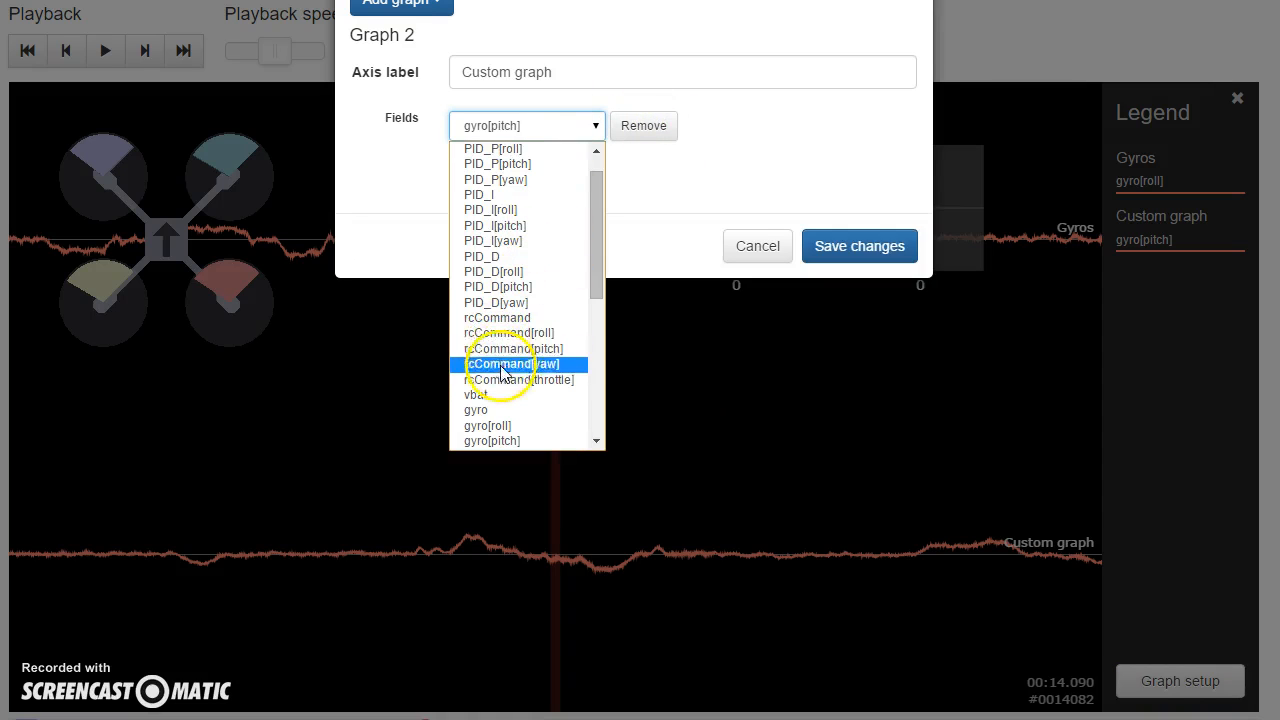
{"action": "scroll", "coordinate": [510, 366], "scroll_direction": "down", "scroll_amount": 4}
{"action": "left_click", "coordinate": [491, 257]}
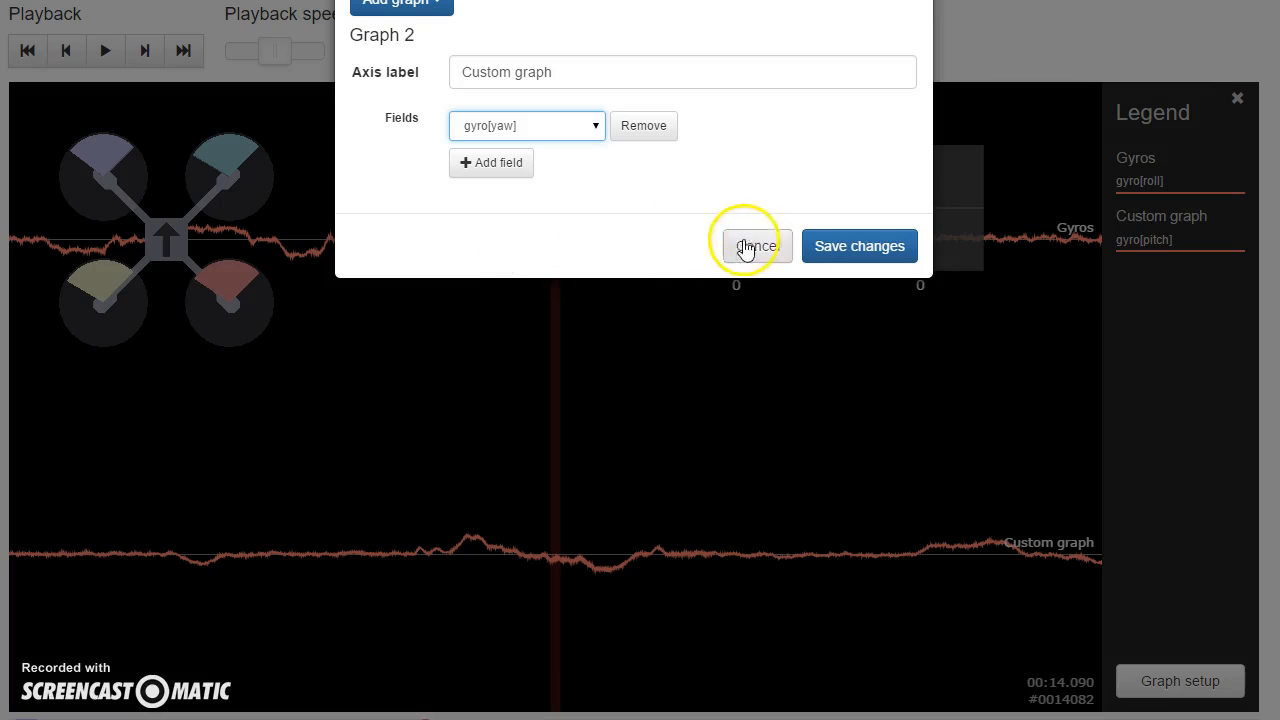
{"action": "left_click", "coordinate": [811, 250]}
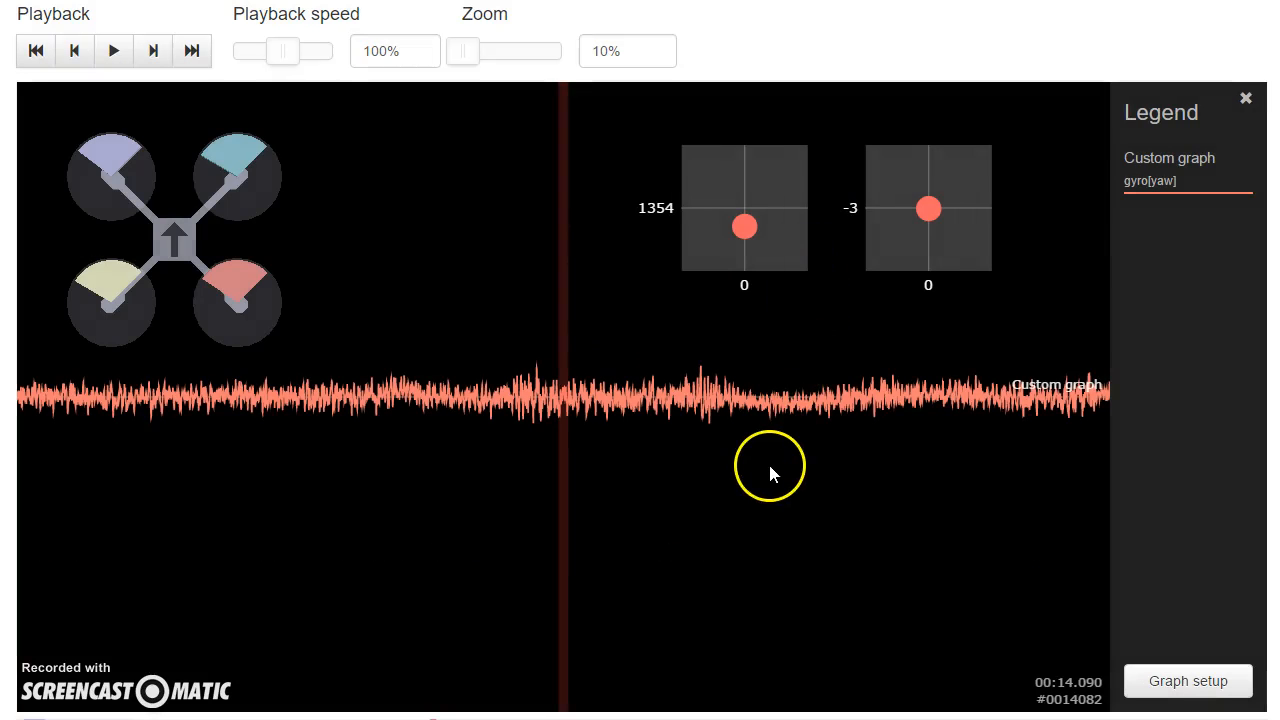
Step: Move through the flight log from its start to examine the noise in the gyro yaw trace
{"action": "mouse_move", "coordinate": [500, 478]}
{"action": "left_mouse_down"}
{"action": "mouse_move", "coordinate": [349, 471]}
{"action": "mouse_move", "coordinate": [247, 407]}
{"action": "left_mouse_up"}
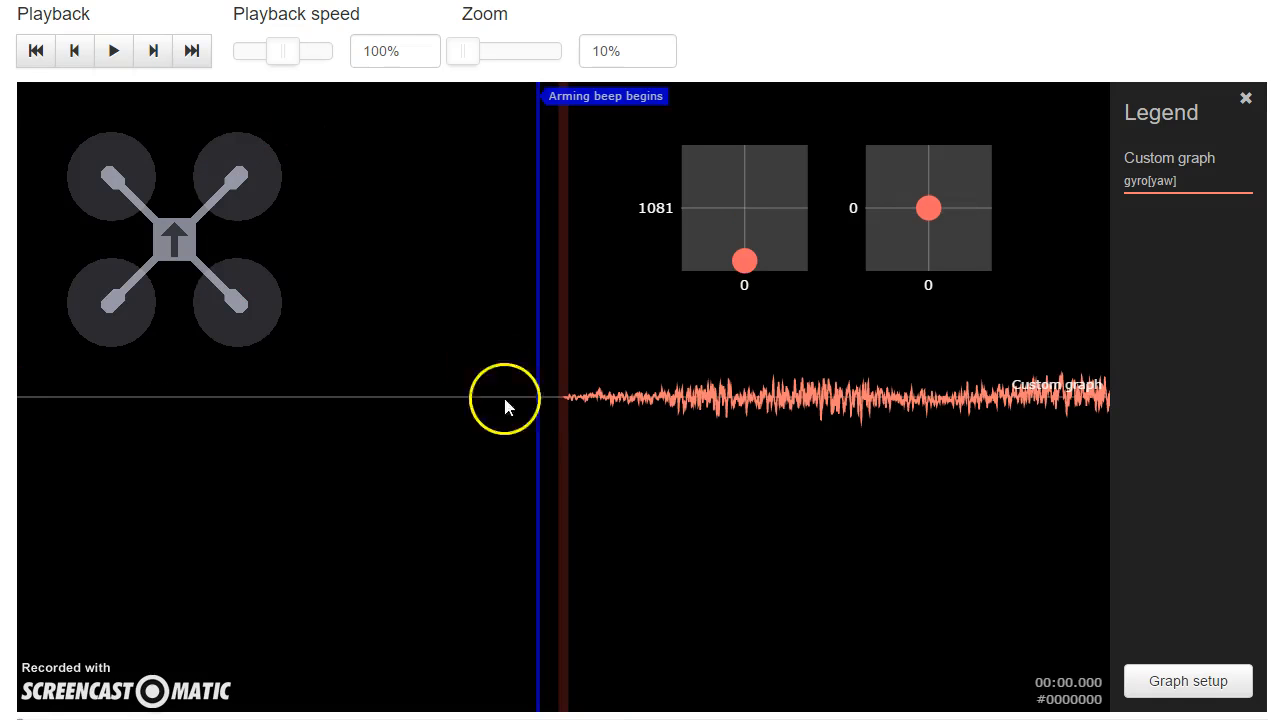
{"action": "left_click", "coordinate": [873, 537]}
{"action": "left_click_drag", "start_coordinate": [873, 540], "coordinate": [337, 480]}
{"action": "left_click_drag", "start_coordinate": [725, 527], "coordinate": [362, 488]}
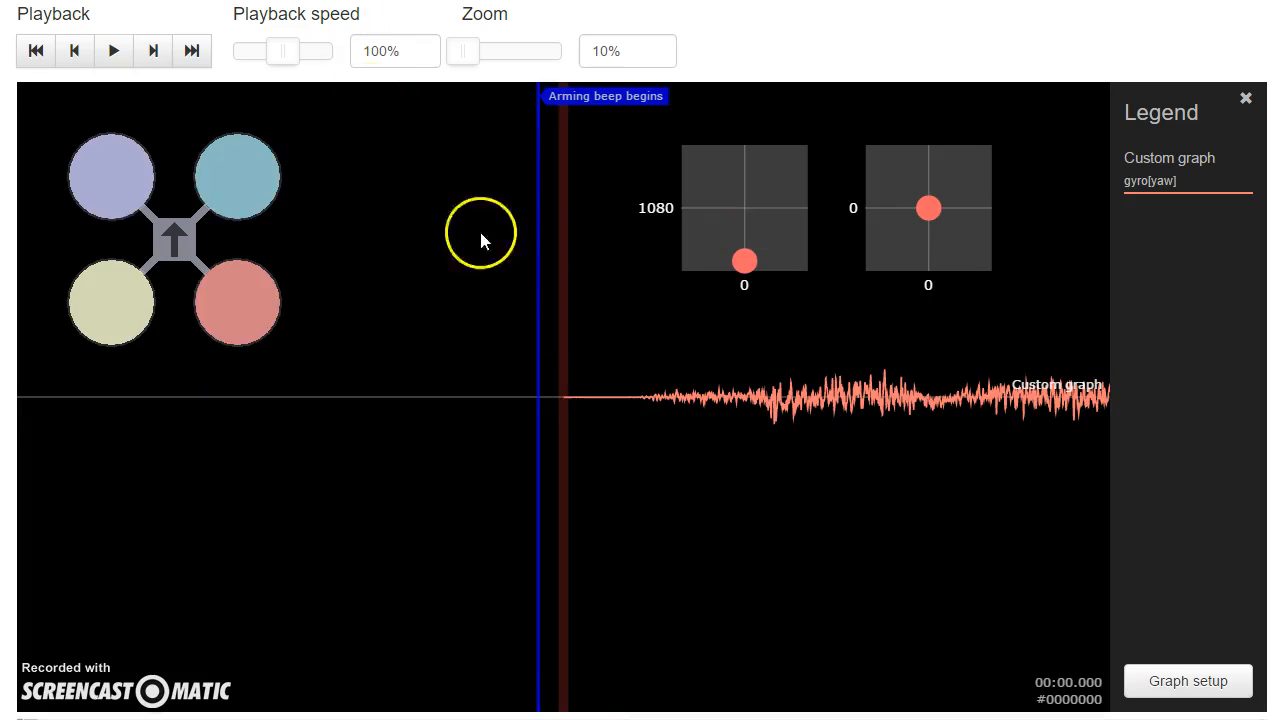
{"action": "left_click_drag", "start_coordinate": [917, 583], "coordinate": [390, 505]}
{"action": "left_click", "coordinate": [741, 545]}
{"action": "left_click_drag", "start_coordinate": [741, 545], "coordinate": [500, 508]}
{"action": "left_click_drag", "start_coordinate": [879, 573], "coordinate": [782, 551]}
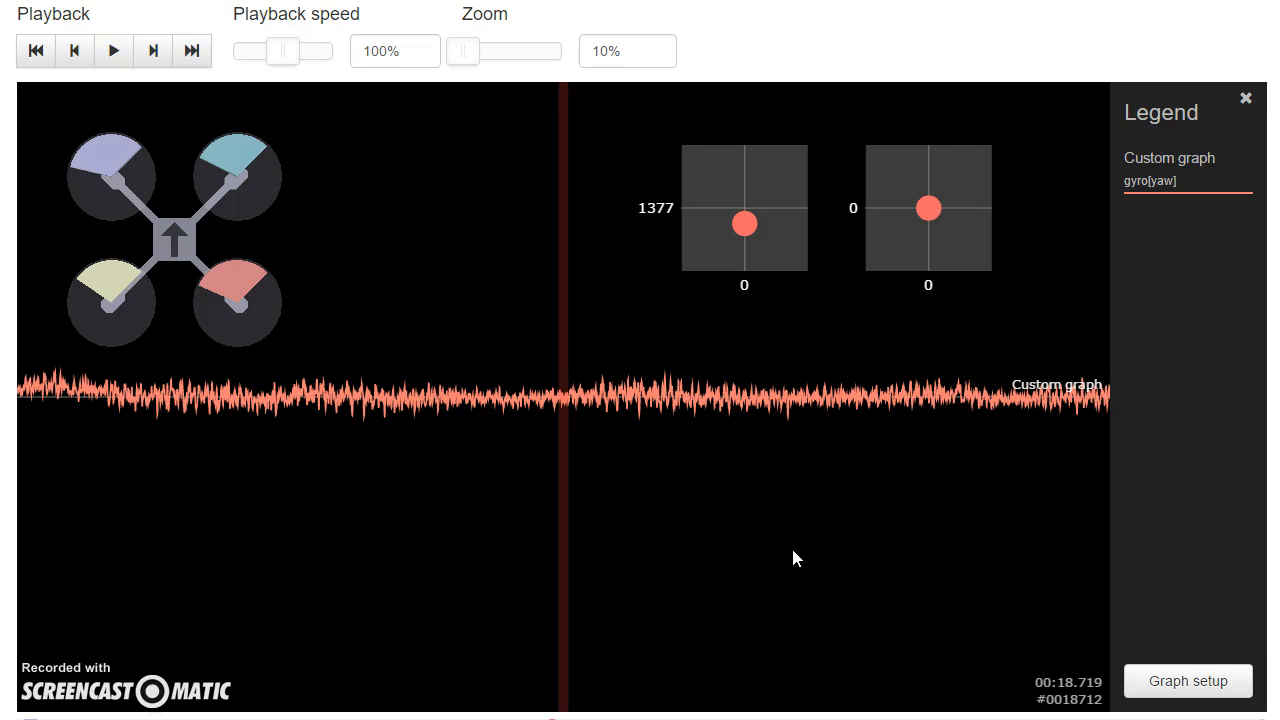
Step: Add a custom graph with the field gyro[roll], save the setup, and move the log to about 23 seconds
{"action": "left_click", "coordinate": [1180, 680]}
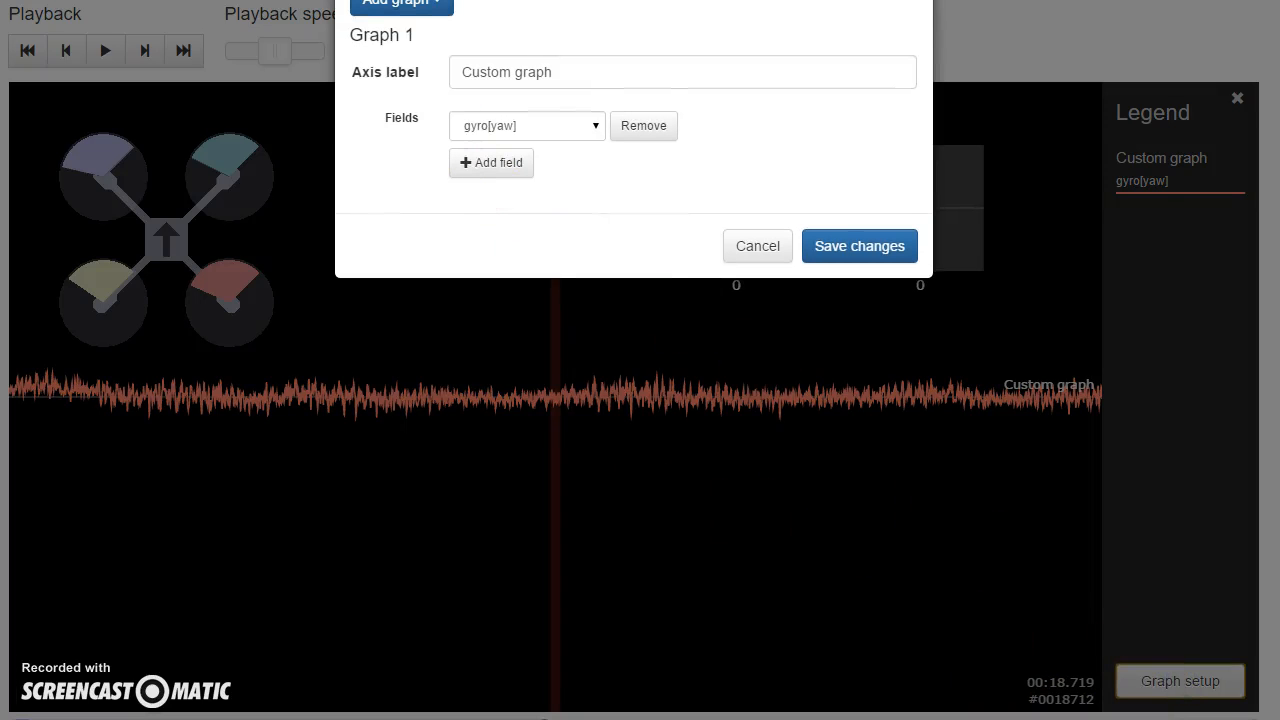
{"action": "left_click", "coordinate": [400, 5]}
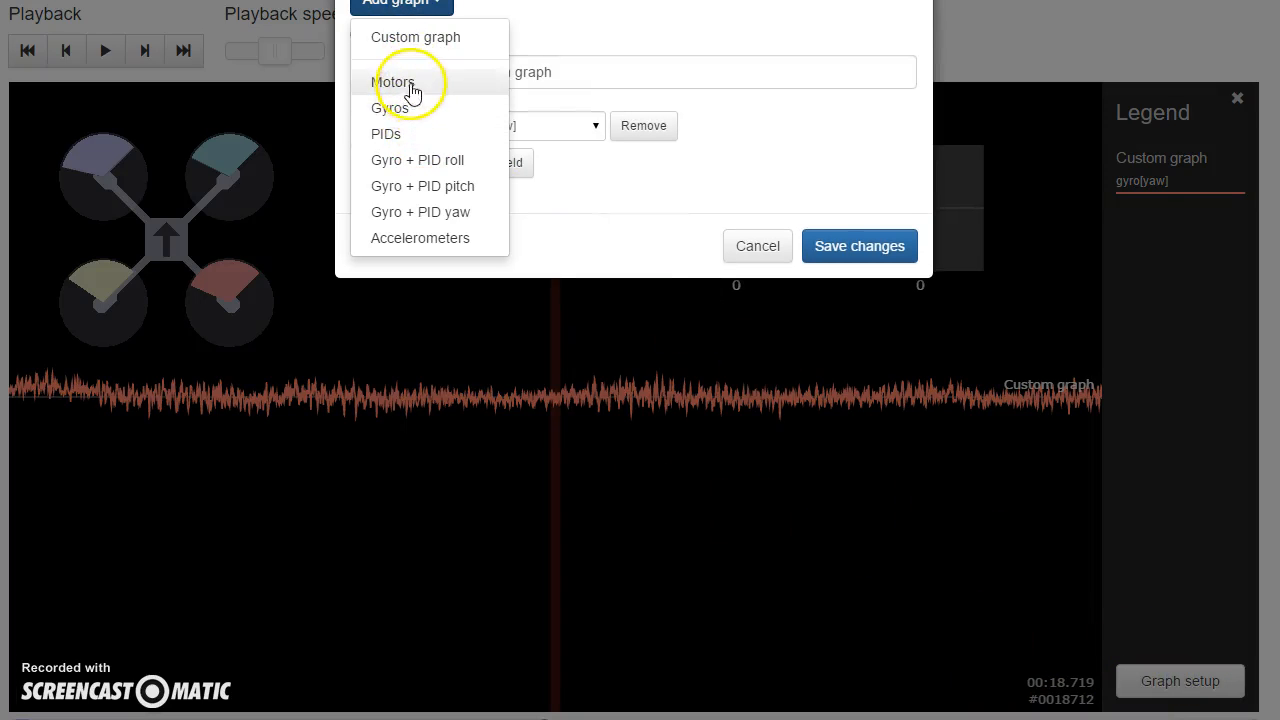
{"action": "left_click", "coordinate": [405, 40]}
{"action": "left_click", "coordinate": [488, 302]}
{"action": "scroll", "coordinate": [491, 440], "scroll_direction": "down", "scroll_amount": 5}
{"action": "left_click", "coordinate": [490, 431]}
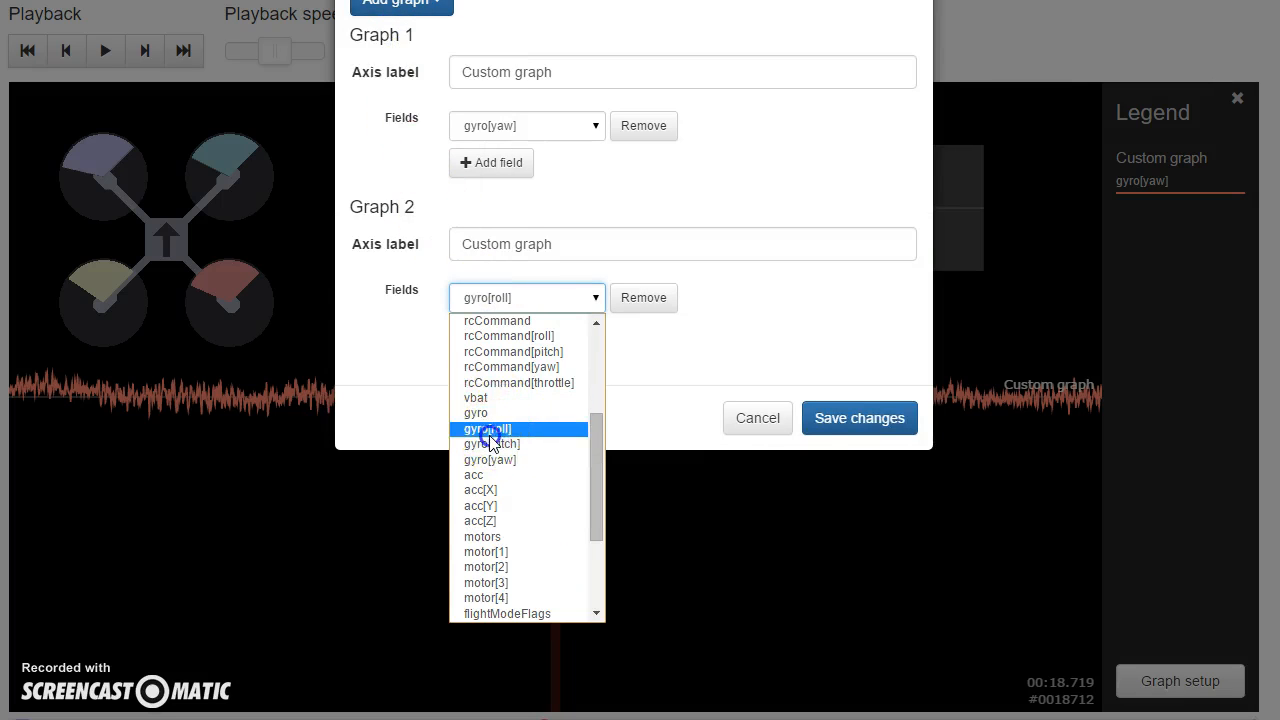
{"action": "left_click", "coordinate": [838, 421]}
{"action": "left_click_drag", "start_coordinate": [866, 386], "coordinate": [631, 386]}
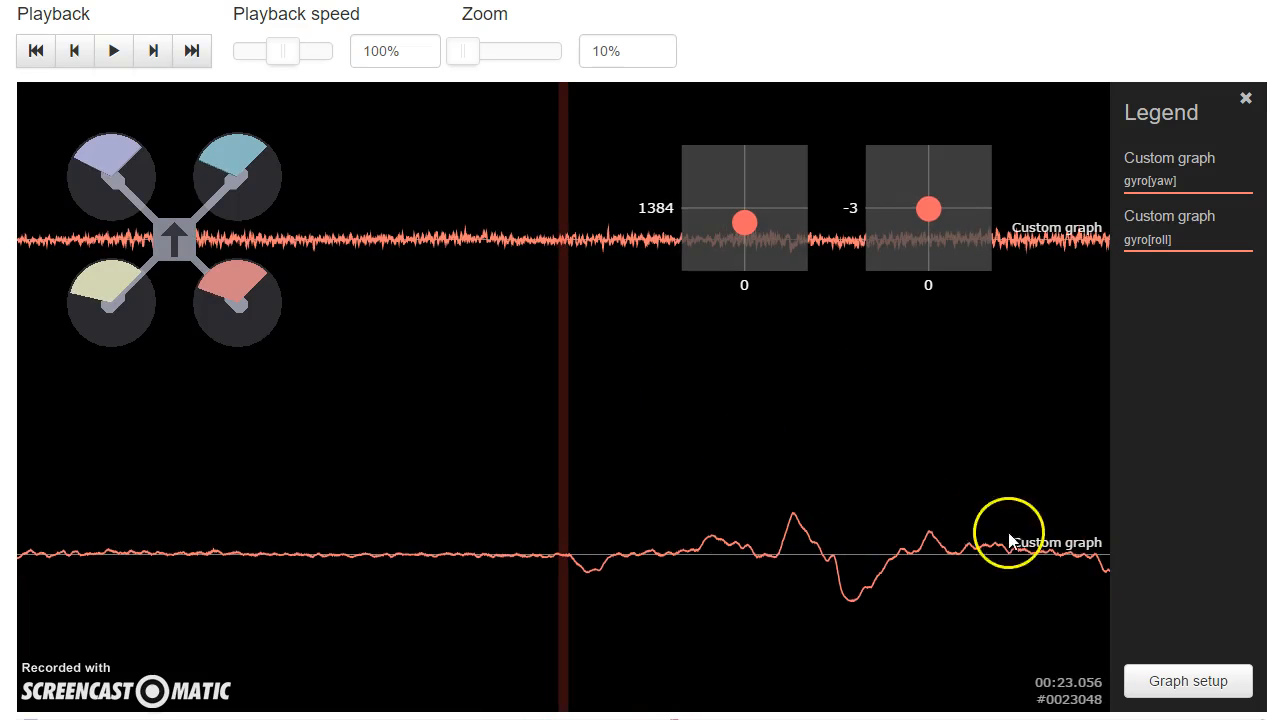
Step: Add a third graph from the Gyros preset, set its field to gyro[pitch], and save the graph setup
{"action": "left_click", "coordinate": [1131, 680]}
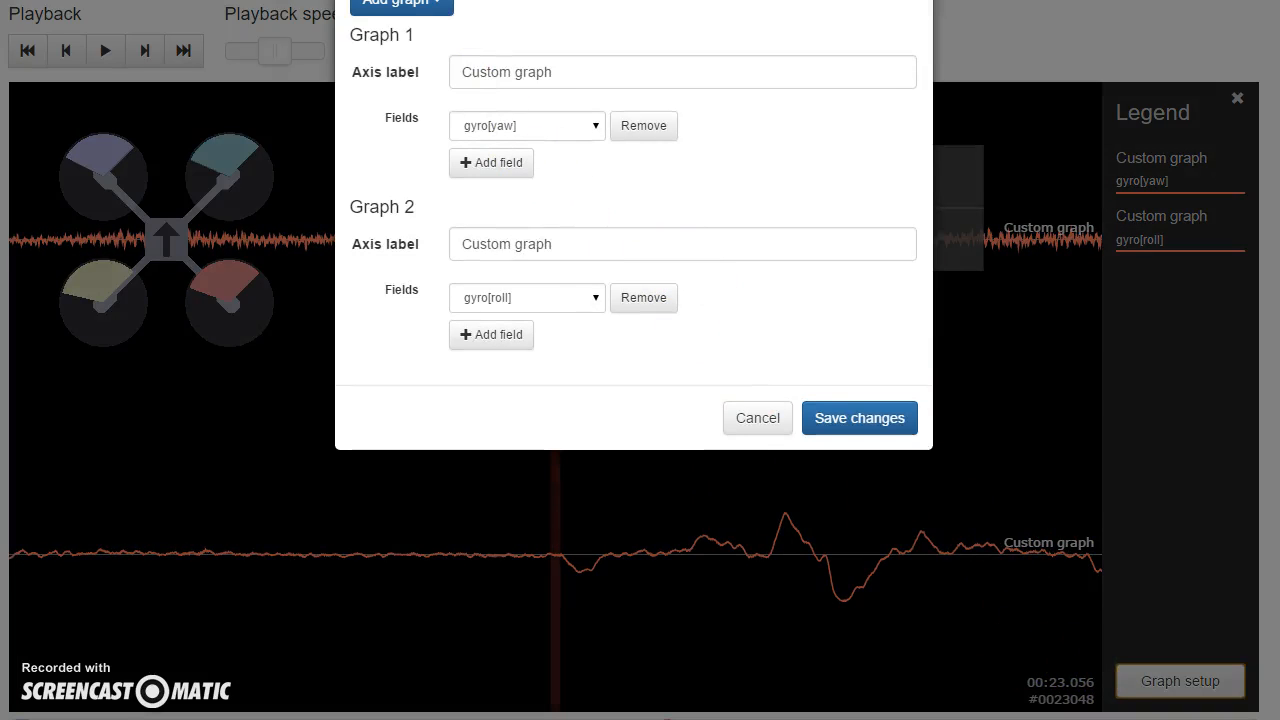
{"action": "left_click", "coordinate": [385, 4]}
{"action": "left_click", "coordinate": [390, 106]}
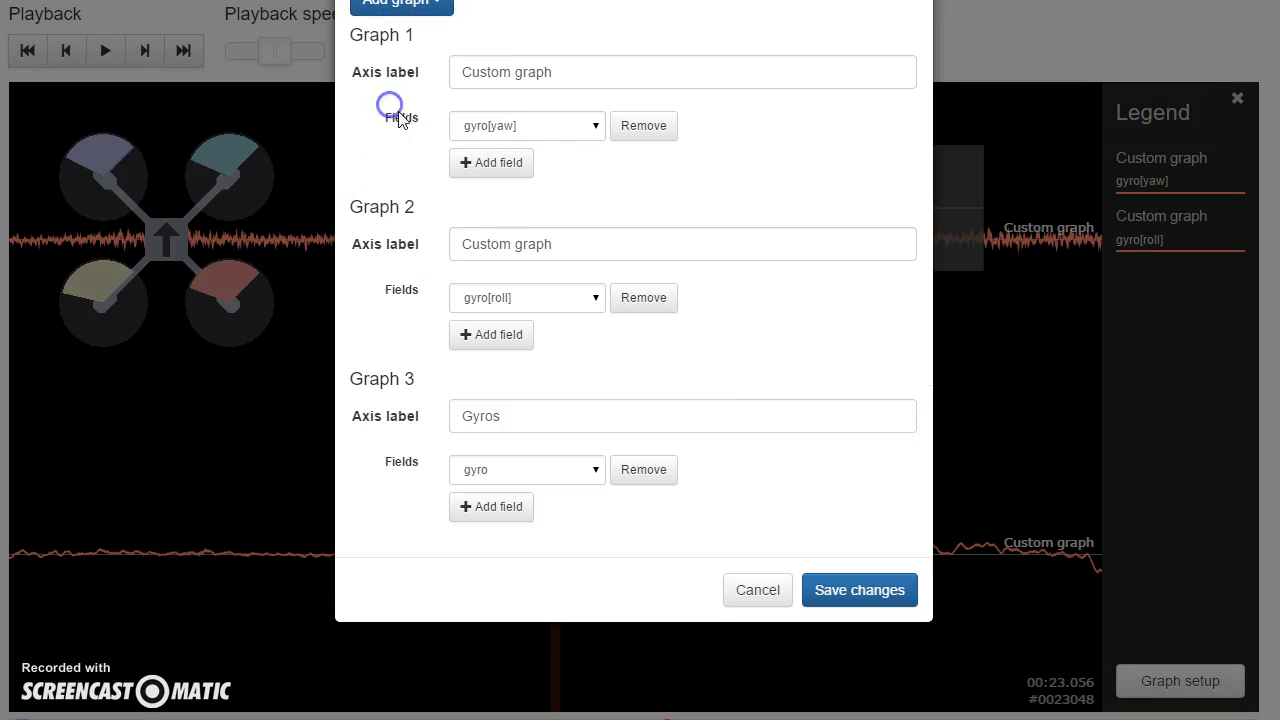
{"action": "left_click", "coordinate": [529, 470]}
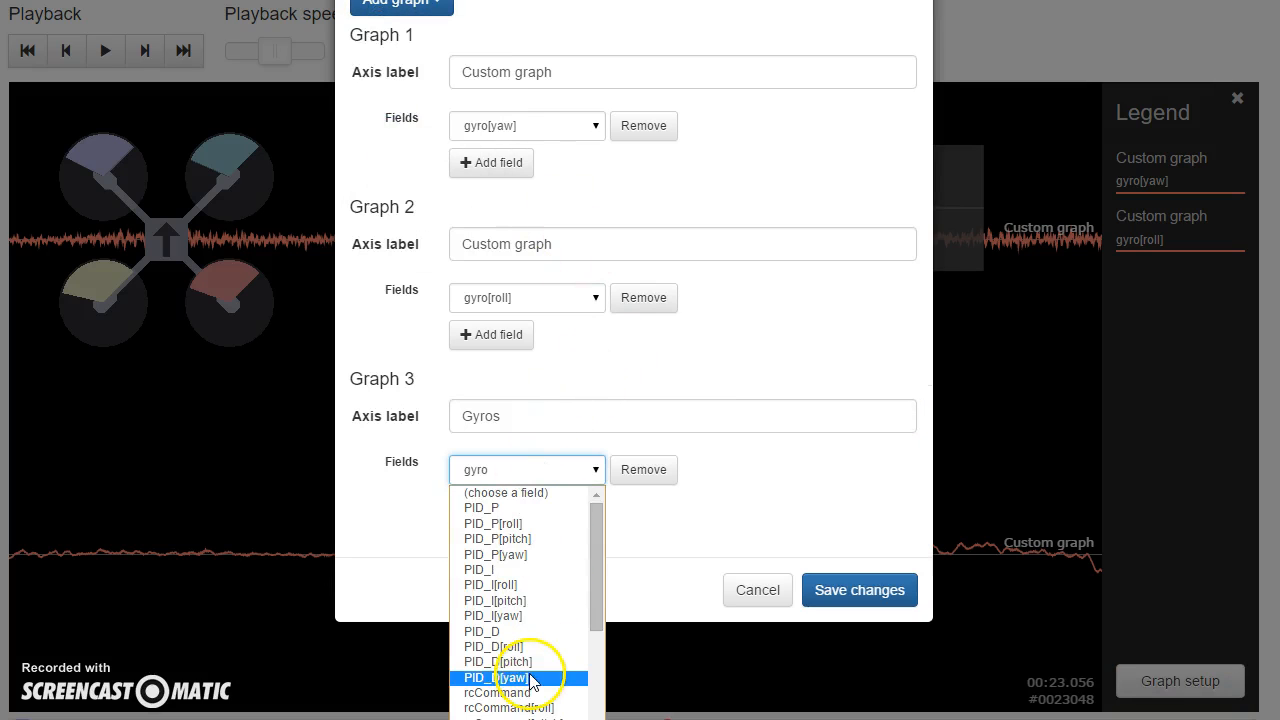
{"action": "scroll", "coordinate": [528, 674], "scroll_direction": "down", "scroll_amount": 3}
{"action": "left_click", "coordinate": [528, 617]}
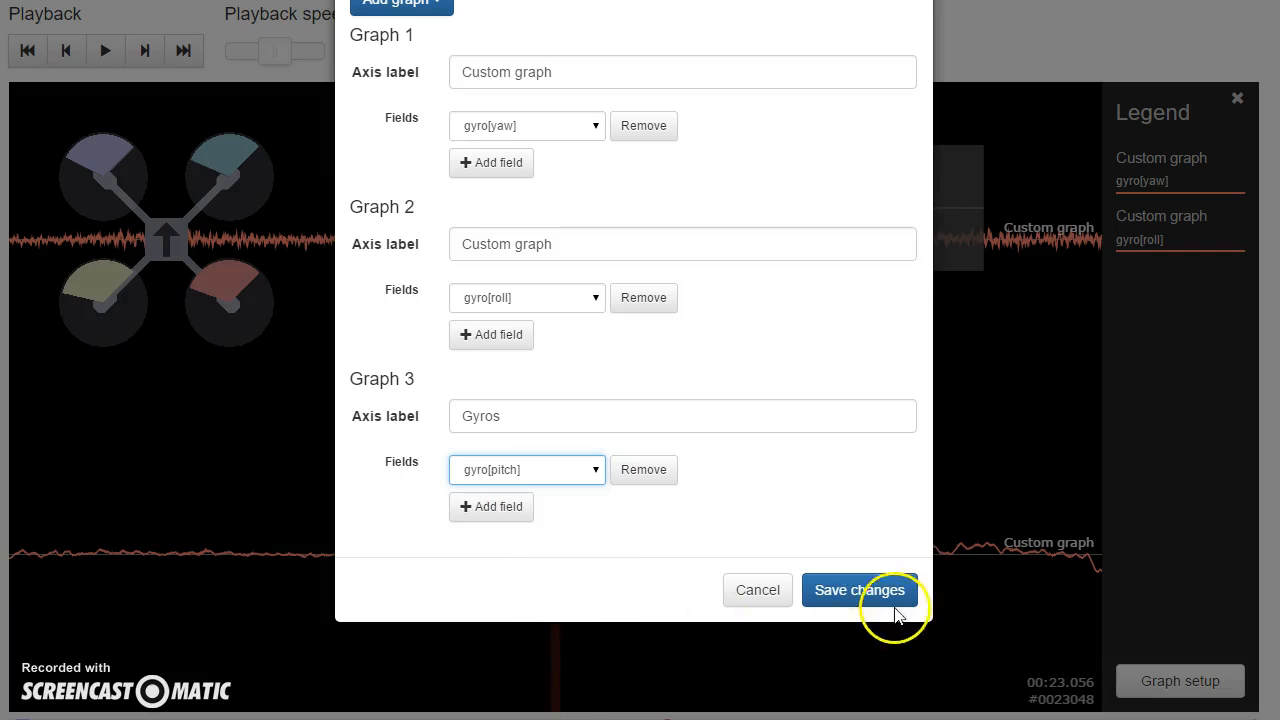
{"action": "left_click", "coordinate": [893, 590]}
Step: Move through the flight log up to about 28 seconds to compare the noise in the gyro yaw, roll and pitch traces
{"action": "left_click_drag", "start_coordinate": [914, 443], "coordinate": [692, 440]}
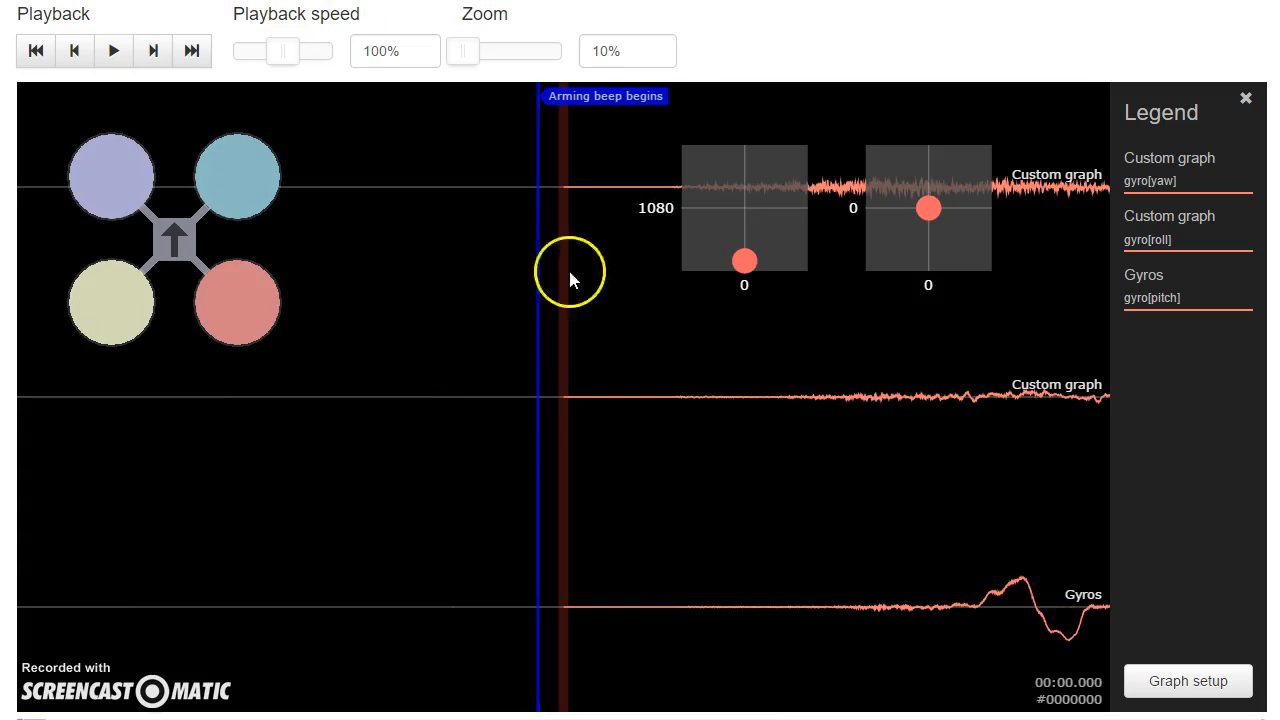
{"action": "scroll", "coordinate": [451, 434], "scroll_direction": "down", "scroll_amount": 5}
{"action": "left_click_drag", "start_coordinate": [703, 470], "coordinate": [467, 454]}
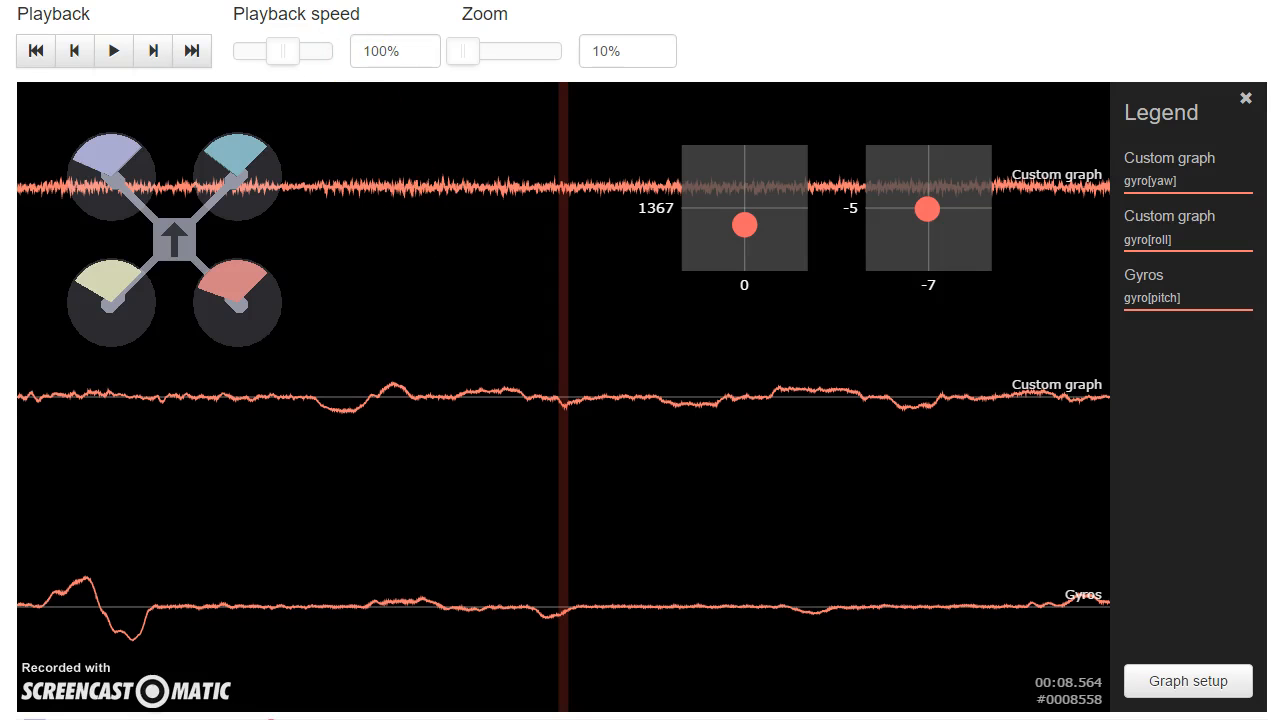
{"action": "left_click", "coordinate": [35, 51]}
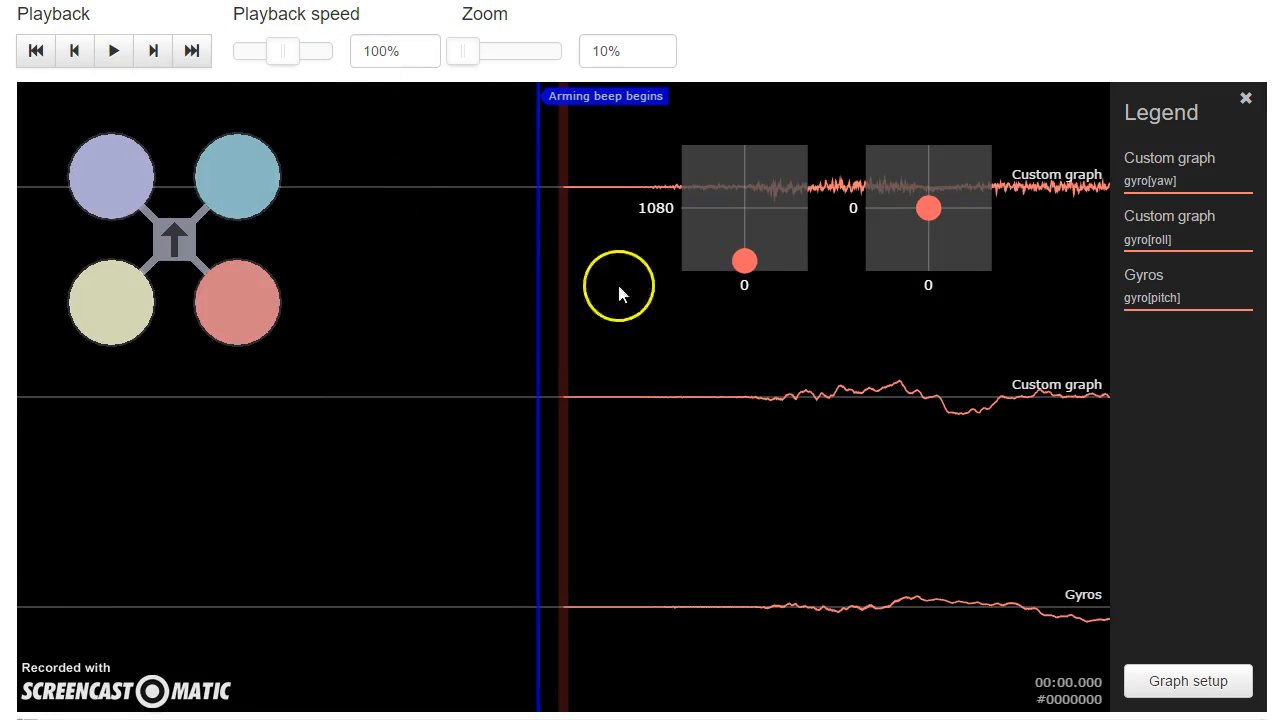
{"action": "left_click_drag", "start_coordinate": [810, 370], "coordinate": [425, 370]}
{"action": "left_click_drag", "start_coordinate": [960, 440], "coordinate": [474, 267]}
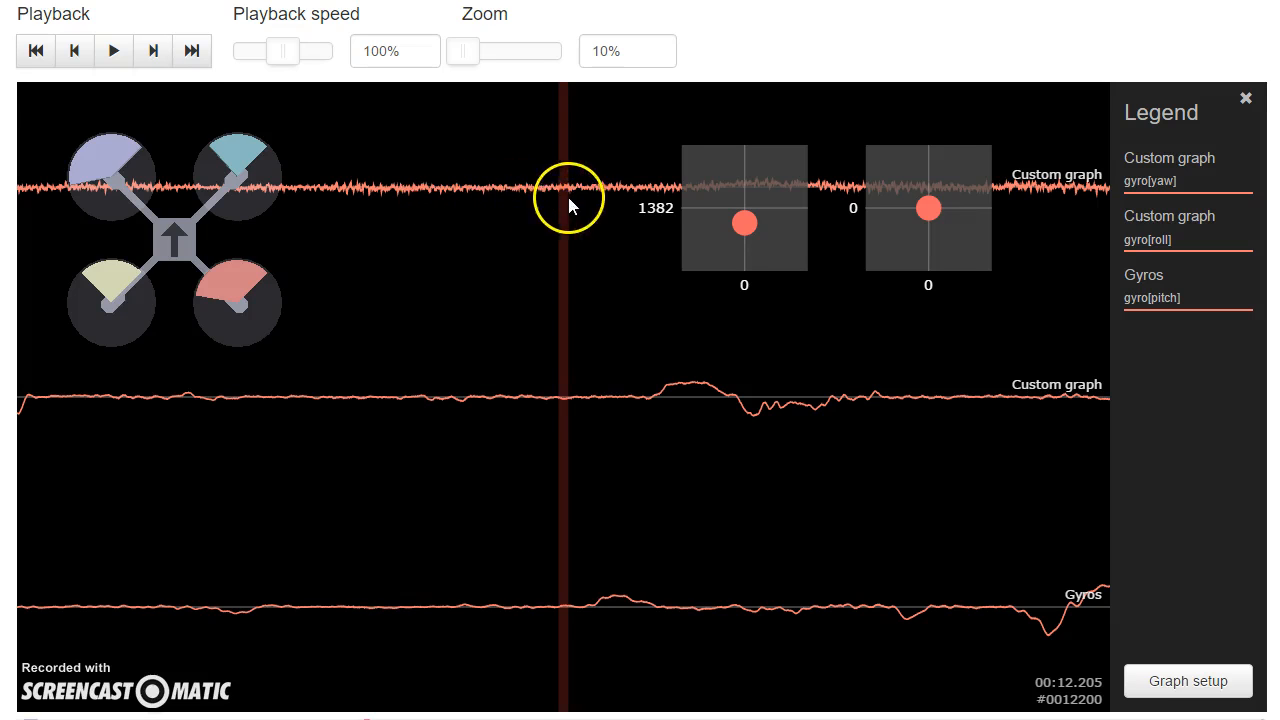
{"action": "left_click_drag", "start_coordinate": [491, 286], "coordinate": [455, 345]}
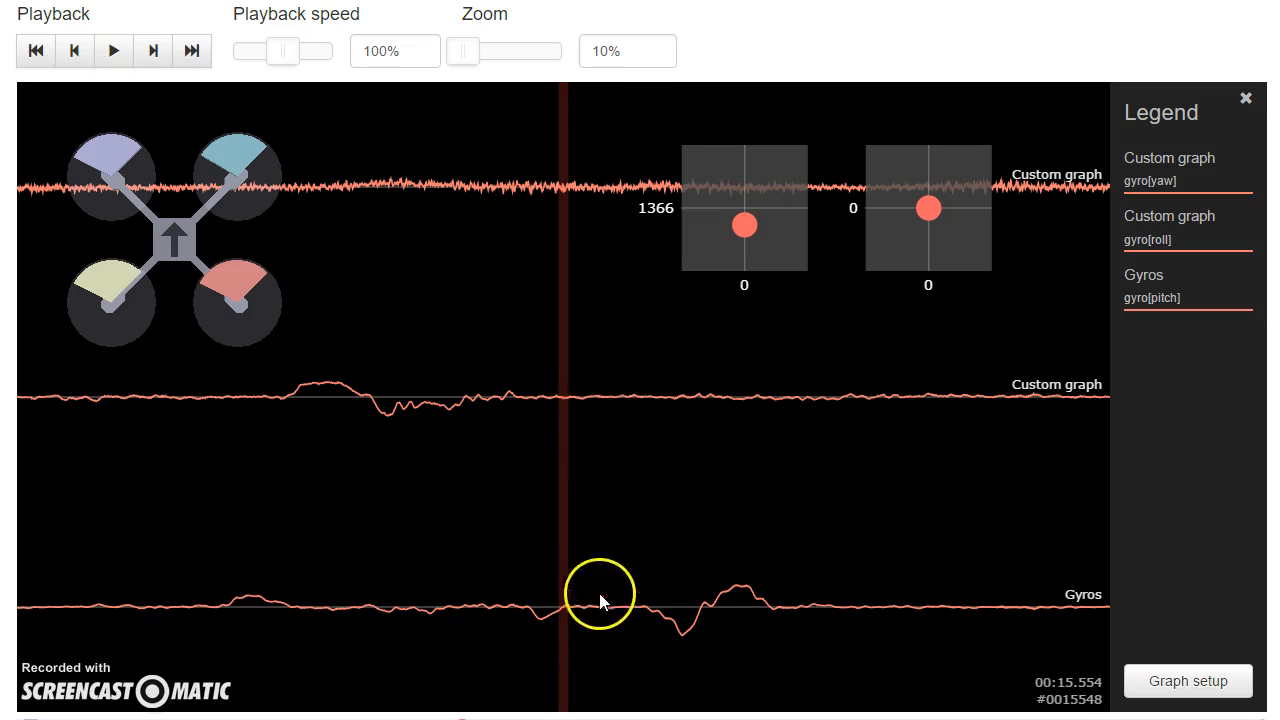
{"action": "left_click_drag", "start_coordinate": [490, 204], "coordinate": [325, 214]}
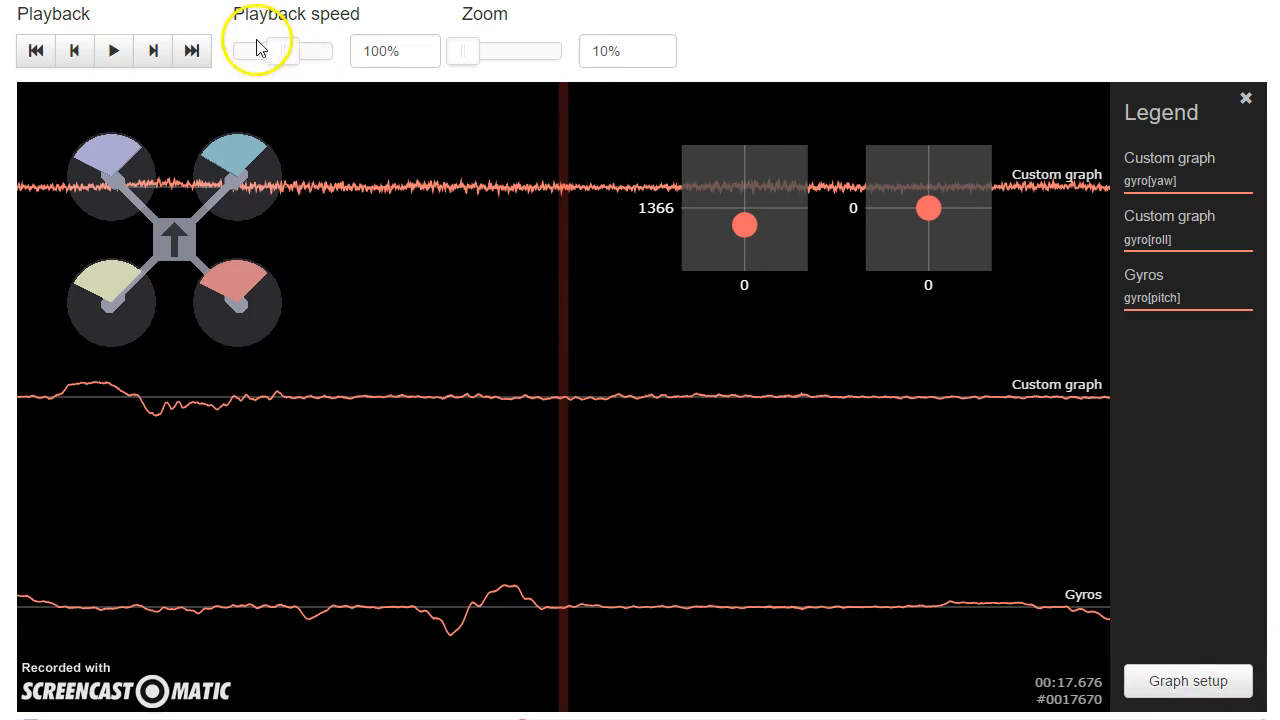
{"action": "left_click_drag", "start_coordinate": [350, 290], "coordinate": [66, 298]}
{"action": "left_click_drag", "start_coordinate": [875, 318], "coordinate": [550, 308]}
{"action": "left_click_drag", "start_coordinate": [756, 333], "coordinate": [528, 330]}
{"action": "left_click_drag", "start_coordinate": [586, 371], "coordinate": [323, 409]}
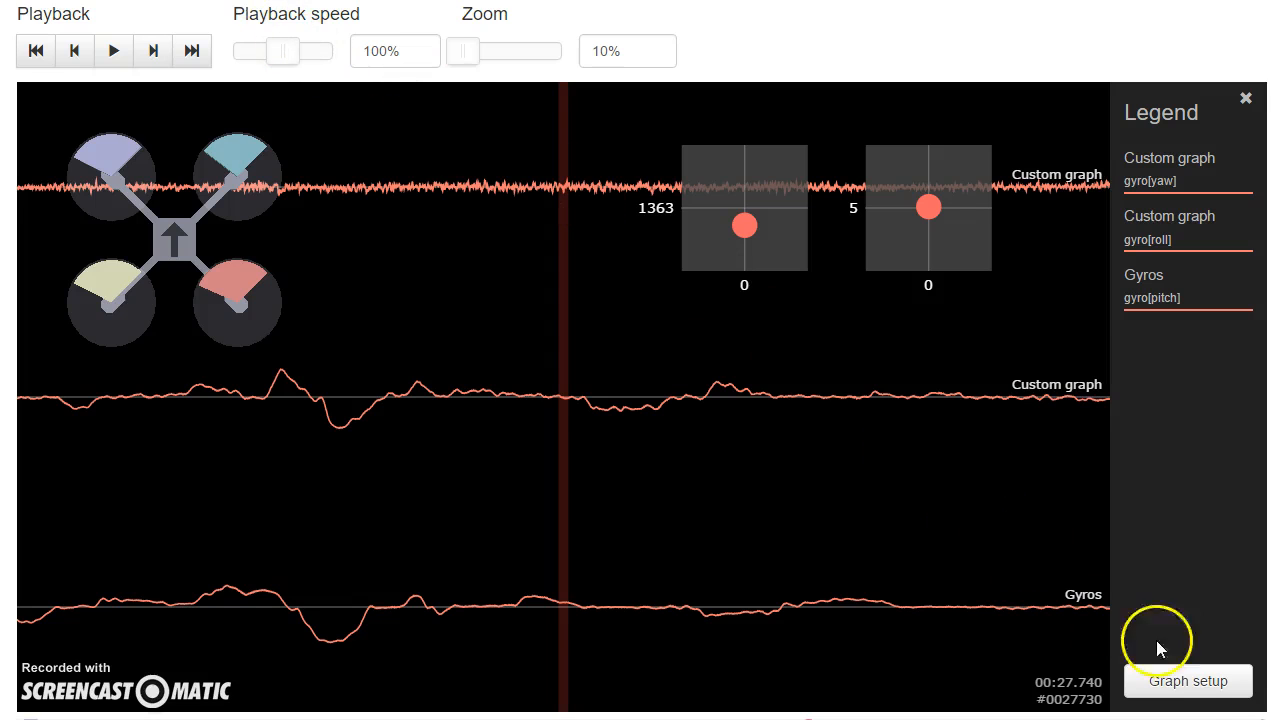
Step: Open the graph setup and remove the gyro[yaw], gyro[roll] and gyro[pitch] graphs
{"action": "left_click", "coordinate": [1190, 680]}
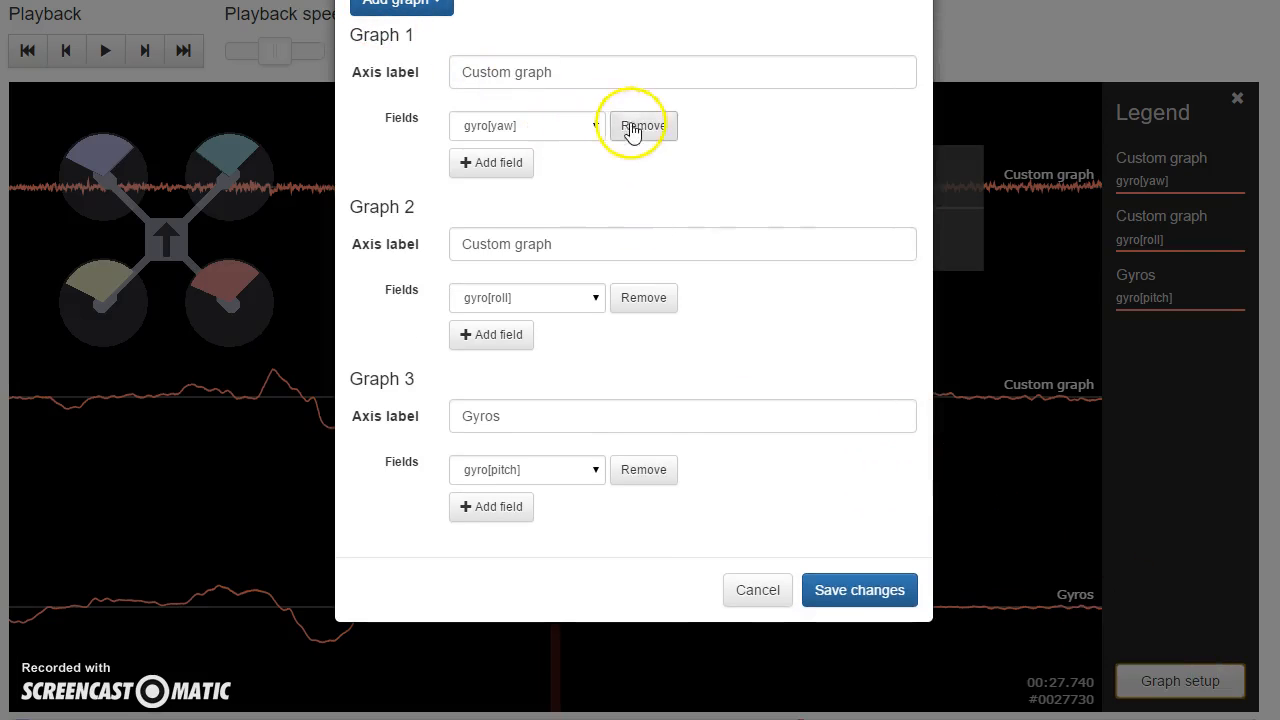
{"action": "left_click", "coordinate": [641, 127]}
{"action": "left_click", "coordinate": [641, 127]}
{"action": "left_click", "coordinate": [641, 127]}
Step: Add a custom graph with the fields rcCommand[roll] and gyro[roll]
{"action": "left_click", "coordinate": [405, 8]}
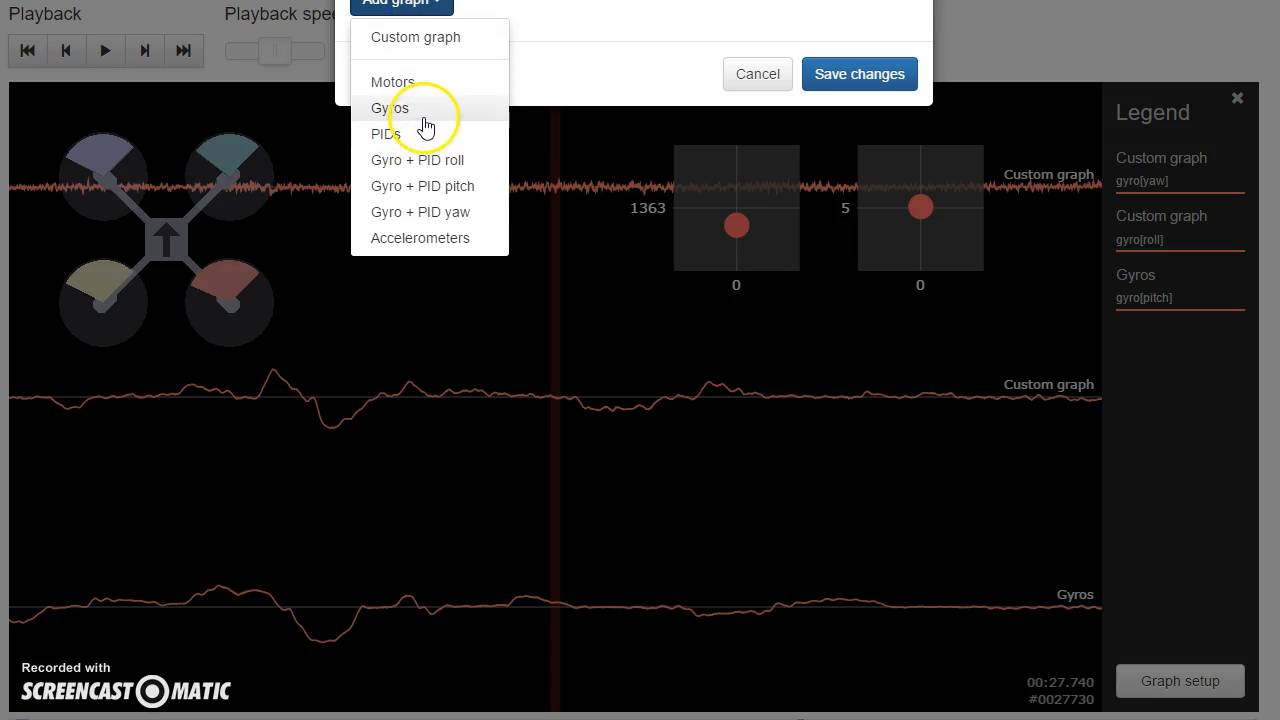
{"action": "left_click", "coordinate": [432, 40]}
{"action": "left_click", "coordinate": [502, 120]}
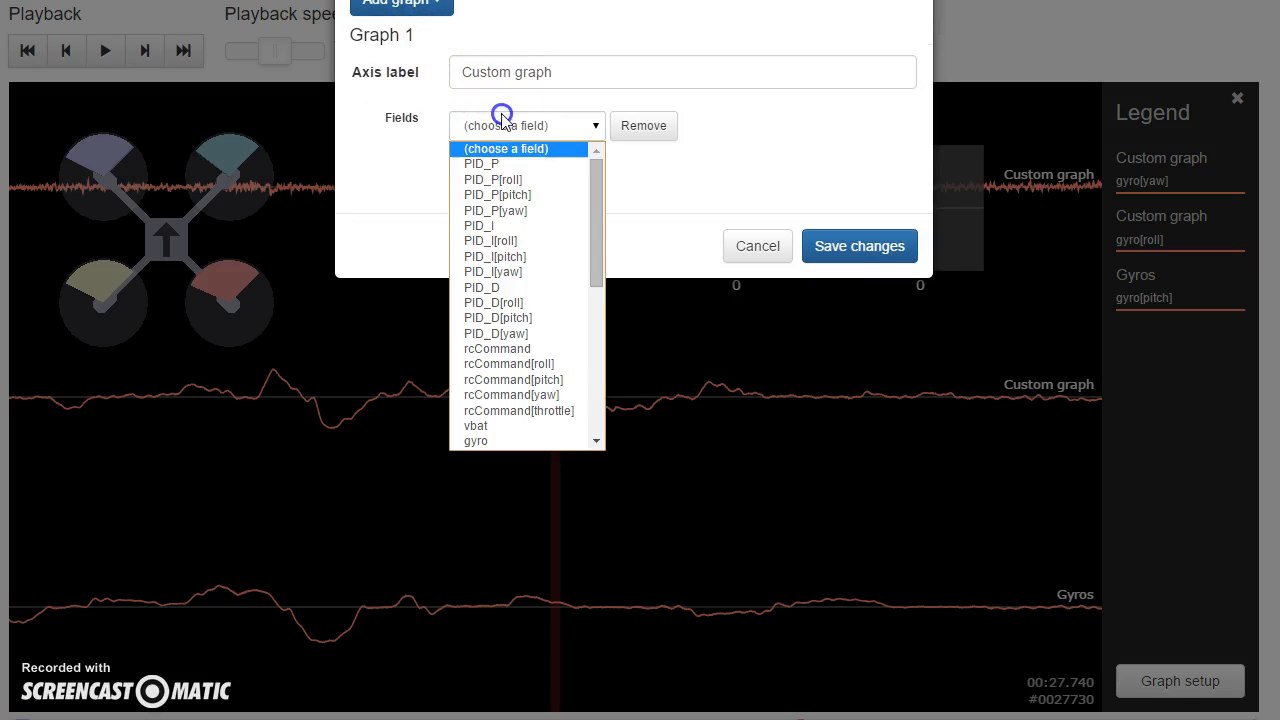
{"action": "left_click", "coordinate": [509, 364]}
{"action": "left_click", "coordinate": [500, 165]}
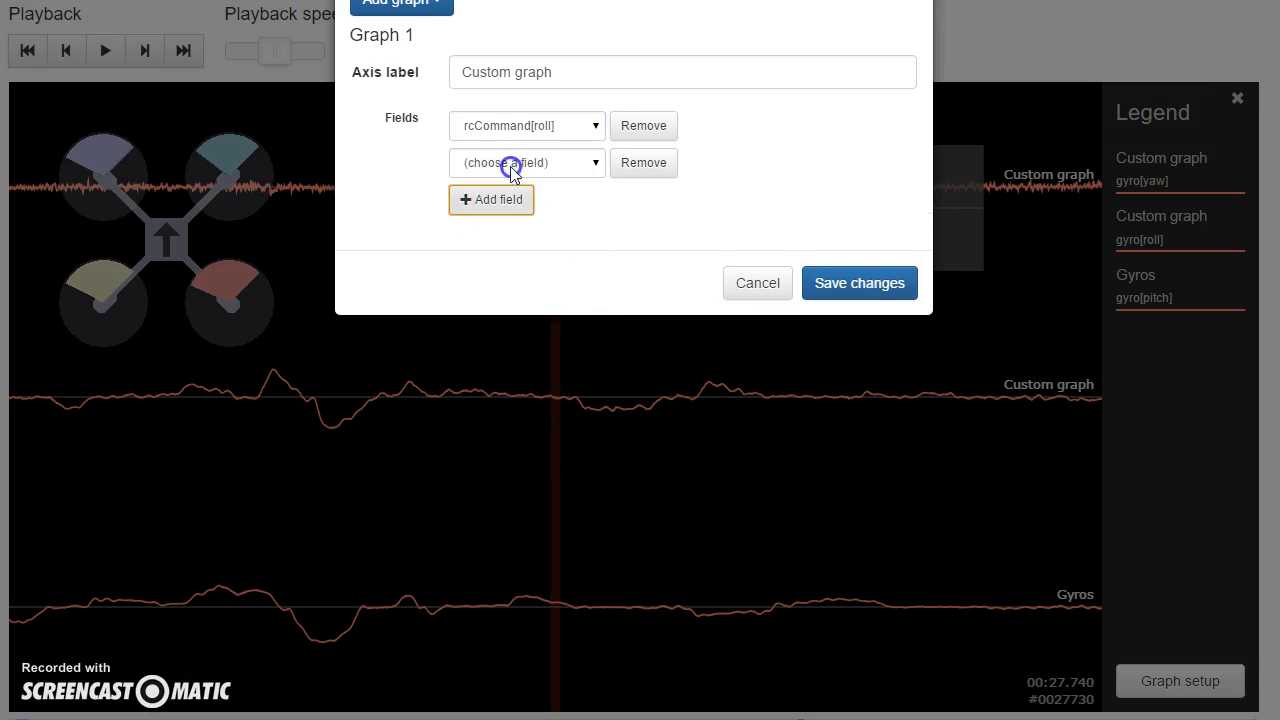
{"action": "left_click", "coordinate": [510, 166]}
{"action": "scroll", "coordinate": [531, 420], "scroll_direction": "down", "scroll_amount": 5}
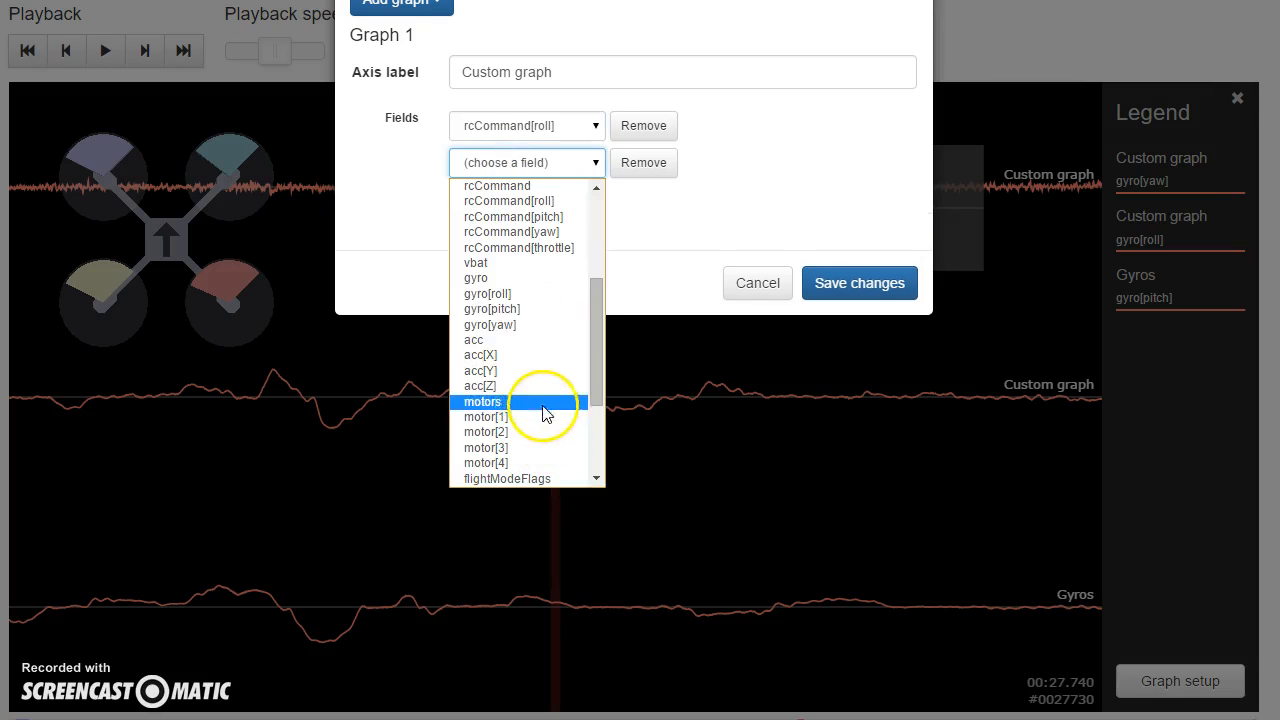
{"action": "left_click", "coordinate": [543, 294]}
Step: Add a Gyro + PID roll graph, remove its gyro[roll] field, and save the graph setup
{"action": "left_click", "coordinate": [425, 8]}
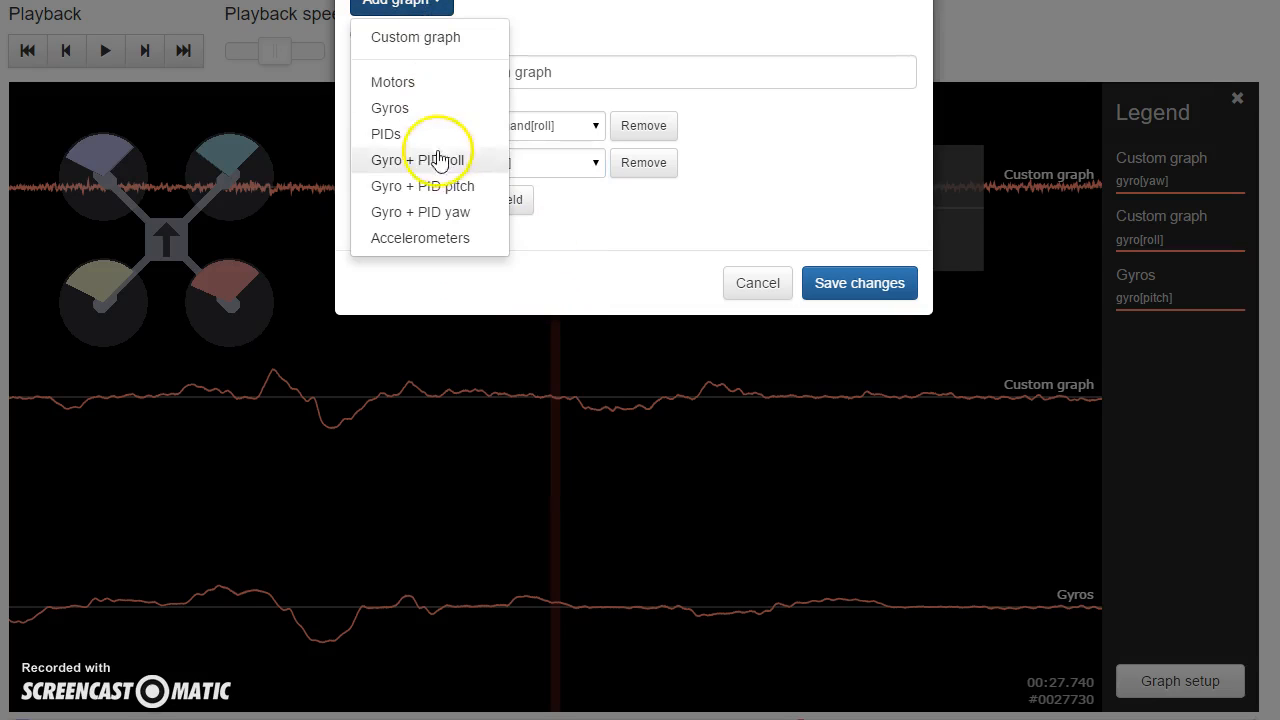
{"action": "left_click", "coordinate": [441, 161]}
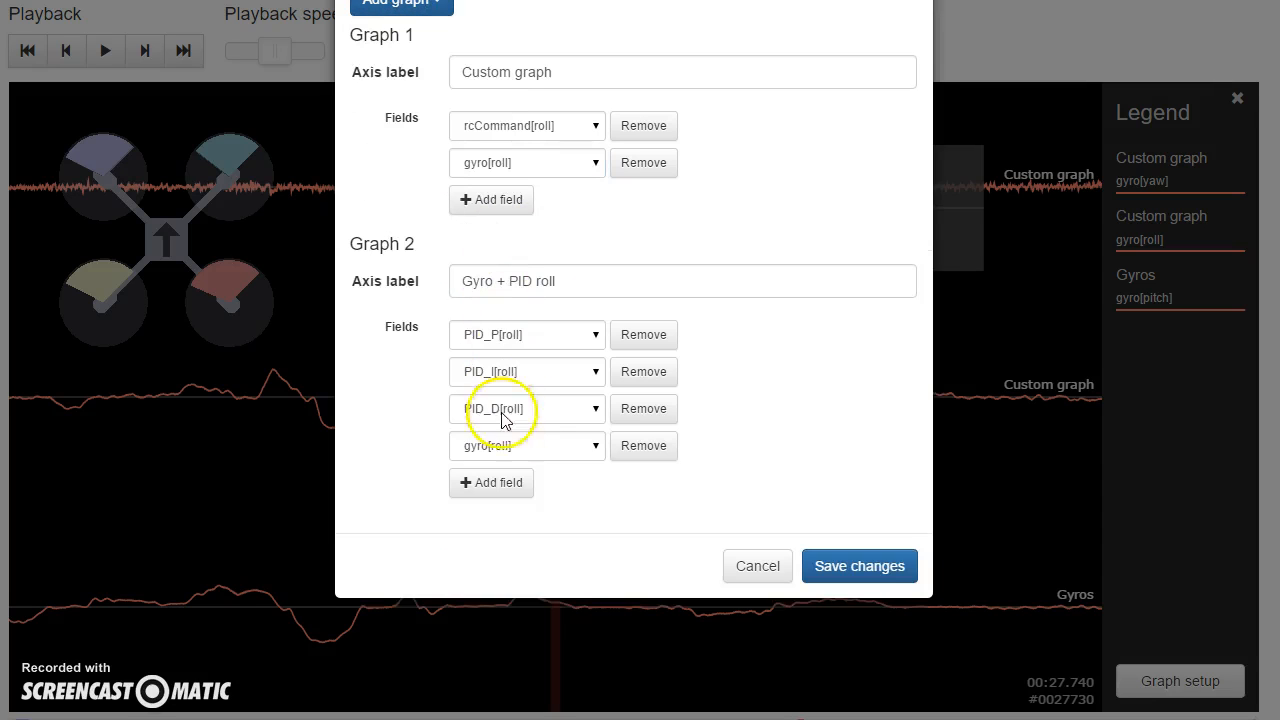
{"action": "left_click", "coordinate": [622, 456]}
{"action": "left_click", "coordinate": [826, 528]}
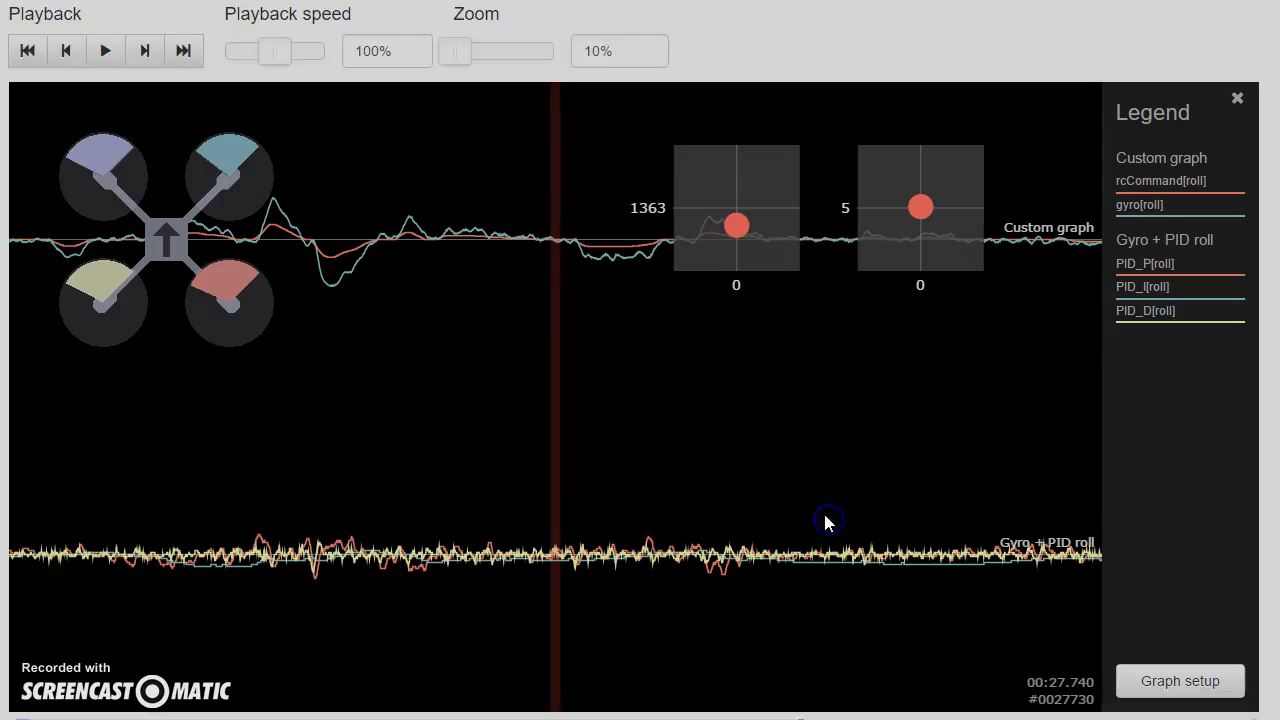
Step: Set the zoom to 60% and move forward from about 28 seconds to examine the roll command, gyro and PID traces
{"action": "left_click_drag", "start_coordinate": [463, 52], "coordinate": [490, 51]}
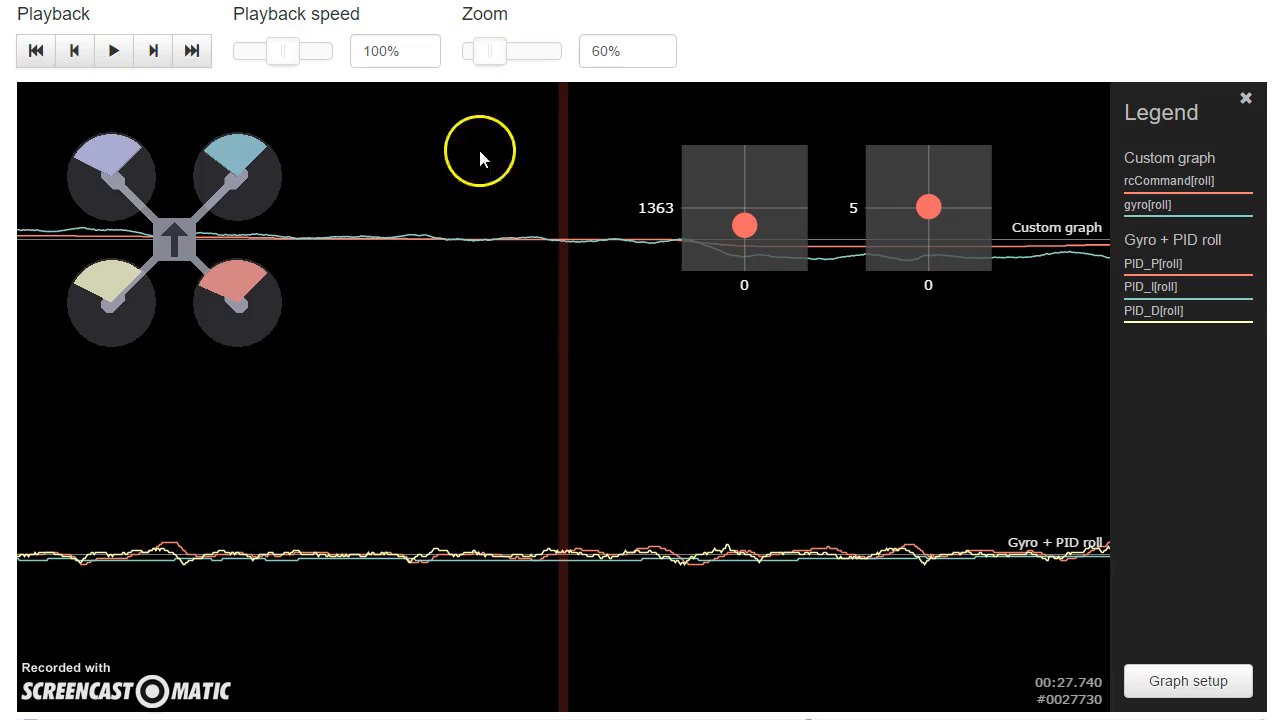
{"action": "left_click", "coordinate": [852, 483]}
{"action": "left_click", "coordinate": [830, 455]}
{"action": "left_click_drag", "start_coordinate": [829, 453], "coordinate": [645, 441]}
{"action": "left_click_drag", "start_coordinate": [876, 439], "coordinate": [640, 440]}
{"action": "left_click_drag", "start_coordinate": [824, 438], "coordinate": [530, 430]}
{"action": "left_click_drag", "start_coordinate": [860, 400], "coordinate": [121, 297]}
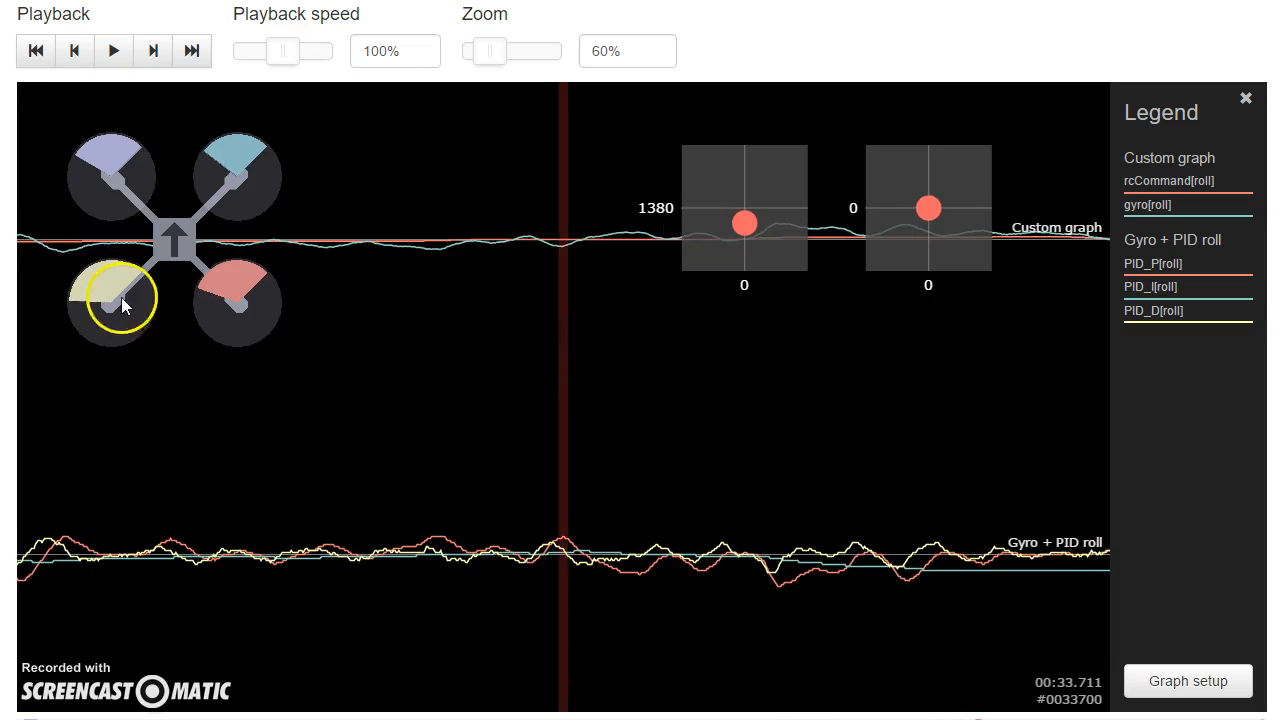
{"action": "left_click_drag", "start_coordinate": [856, 372], "coordinate": [185, 325]}
{"action": "left_click_drag", "start_coordinate": [991, 409], "coordinate": [75, 335]}
{"action": "left_click_drag", "start_coordinate": [850, 380], "coordinate": [481, 350]}
Step: Move backward through the flight log to about 17 seconds to examine how the roll gyro and PID traces follow the roll command
{"action": "mouse_move", "coordinate": [1088, 420]}
{"action": "left_mouse_down"}
{"action": "mouse_move", "coordinate": [688, 409]}
{"action": "mouse_move", "coordinate": [450, 383]}
{"action": "mouse_move", "coordinate": [1105, 425]}
{"action": "left_mouse_up"}
{"action": "left_click_drag", "start_coordinate": [545, 398], "coordinate": [1218, 433]}
{"action": "left_click_drag", "start_coordinate": [120, 395], "coordinate": [1250, 460]}
{"action": "left_click_drag", "start_coordinate": [200, 440], "coordinate": [1212, 480]}
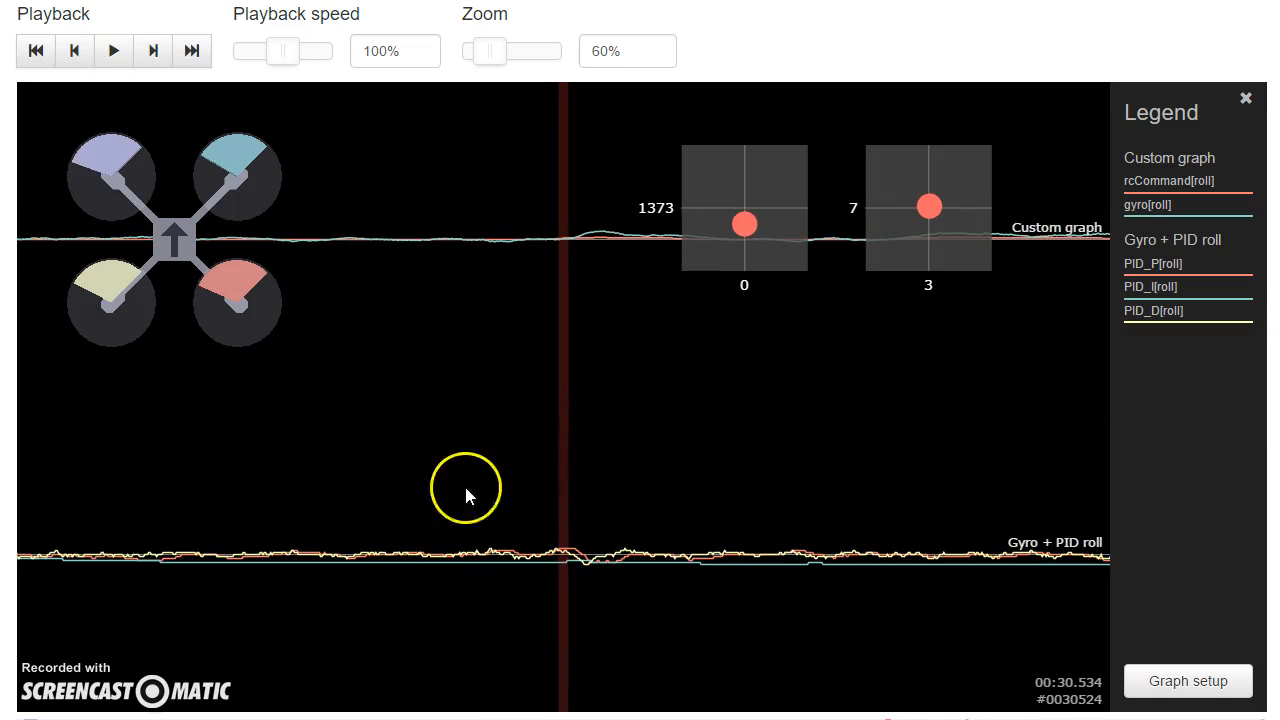
{"action": "left_click_drag", "start_coordinate": [120, 465], "coordinate": [1101, 525]}
{"action": "left_click_drag", "start_coordinate": [90, 415], "coordinate": [1225, 440]}
{"action": "mouse_move", "coordinate": [130, 405]}
{"action": "left_mouse_down"}
{"action": "mouse_move", "coordinate": [592, 432]}
{"action": "mouse_move", "coordinate": [1100, 440]}
{"action": "left_mouse_up"}
{"action": "left_click_drag", "start_coordinate": [446, 457], "coordinate": [872, 438]}
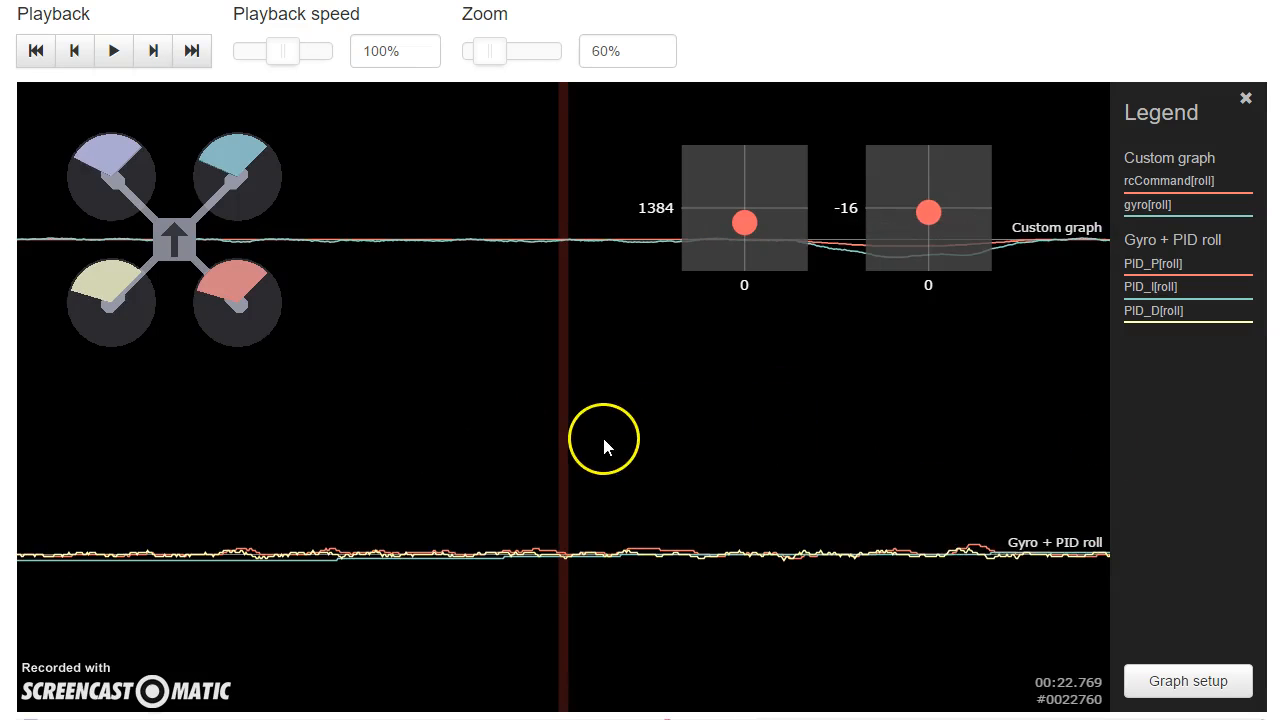
{"action": "left_click_drag", "start_coordinate": [289, 503], "coordinate": [1265, 508]}
{"action": "left_click_drag", "start_coordinate": [228, 503], "coordinate": [1270, 505]}
{"action": "left_click_drag", "start_coordinate": [256, 462], "coordinate": [1270, 485]}
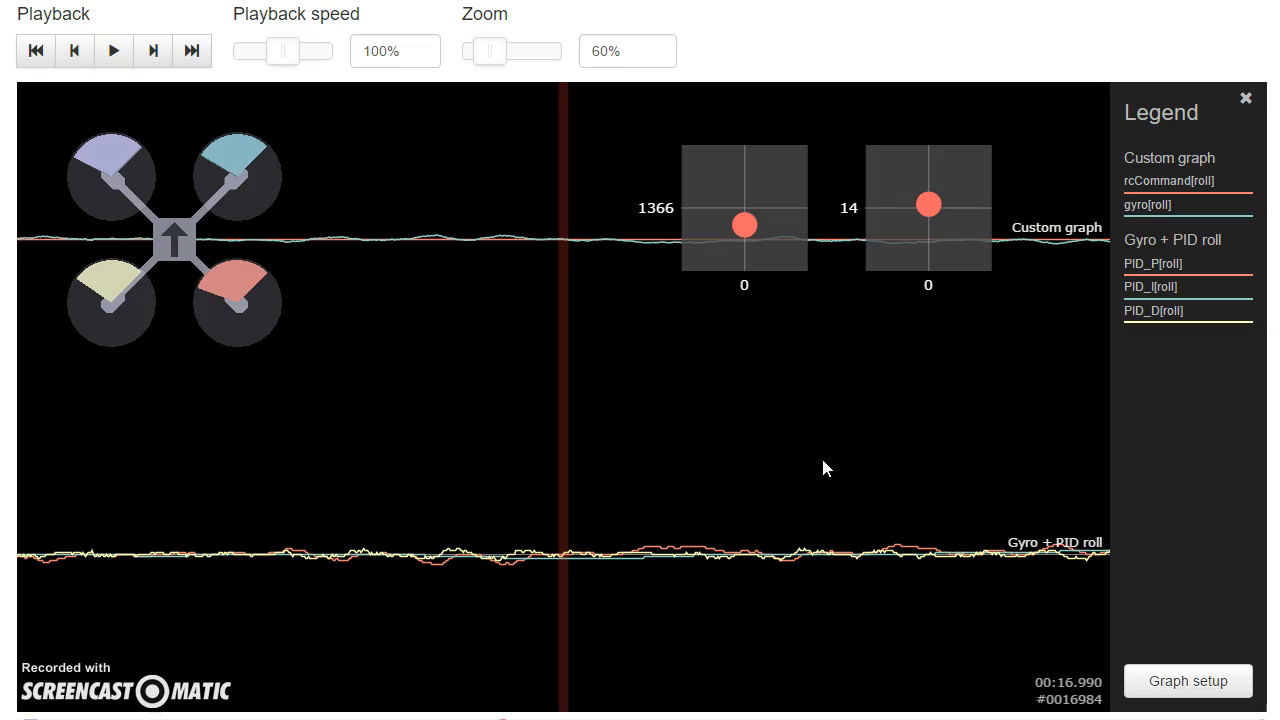
{"action": "left_click_drag", "start_coordinate": [822, 461], "coordinate": [897, 478]}
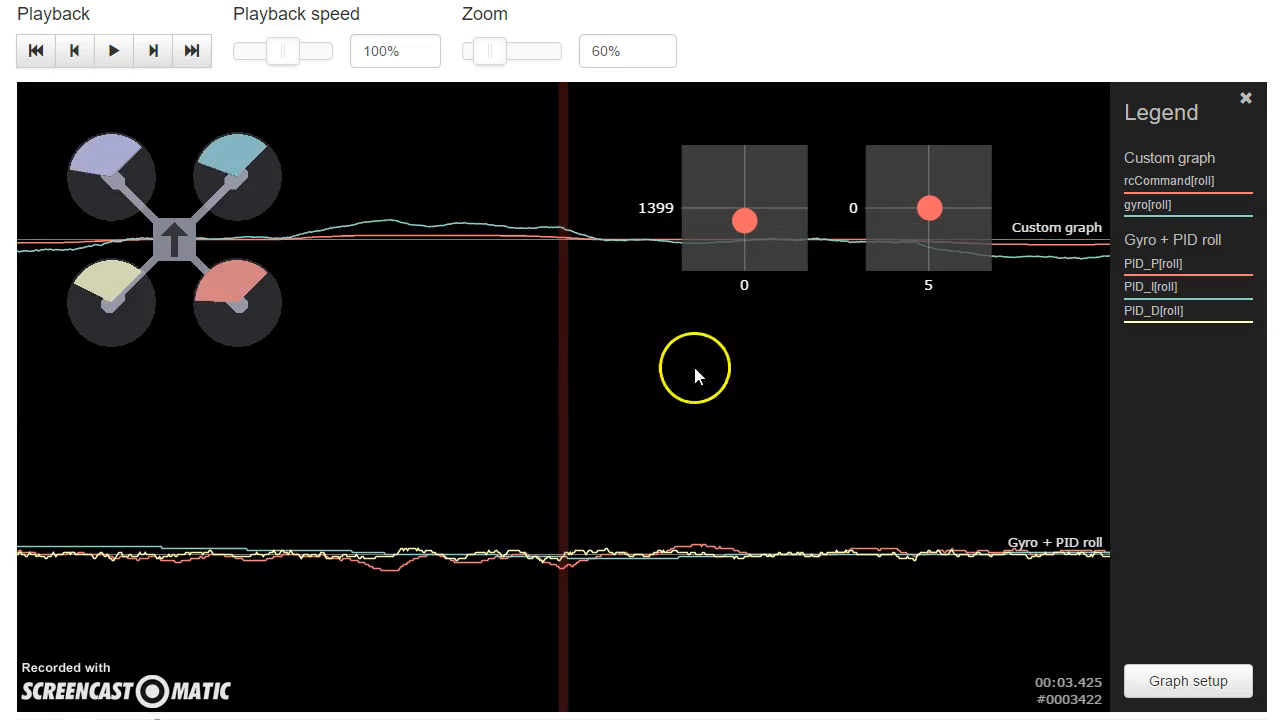
Step: Move forward from the log's start to about 26 seconds to compare the roll command with the gyro and PID traces
{"action": "left_click_drag", "start_coordinate": [695, 369], "coordinate": [600, 366]}
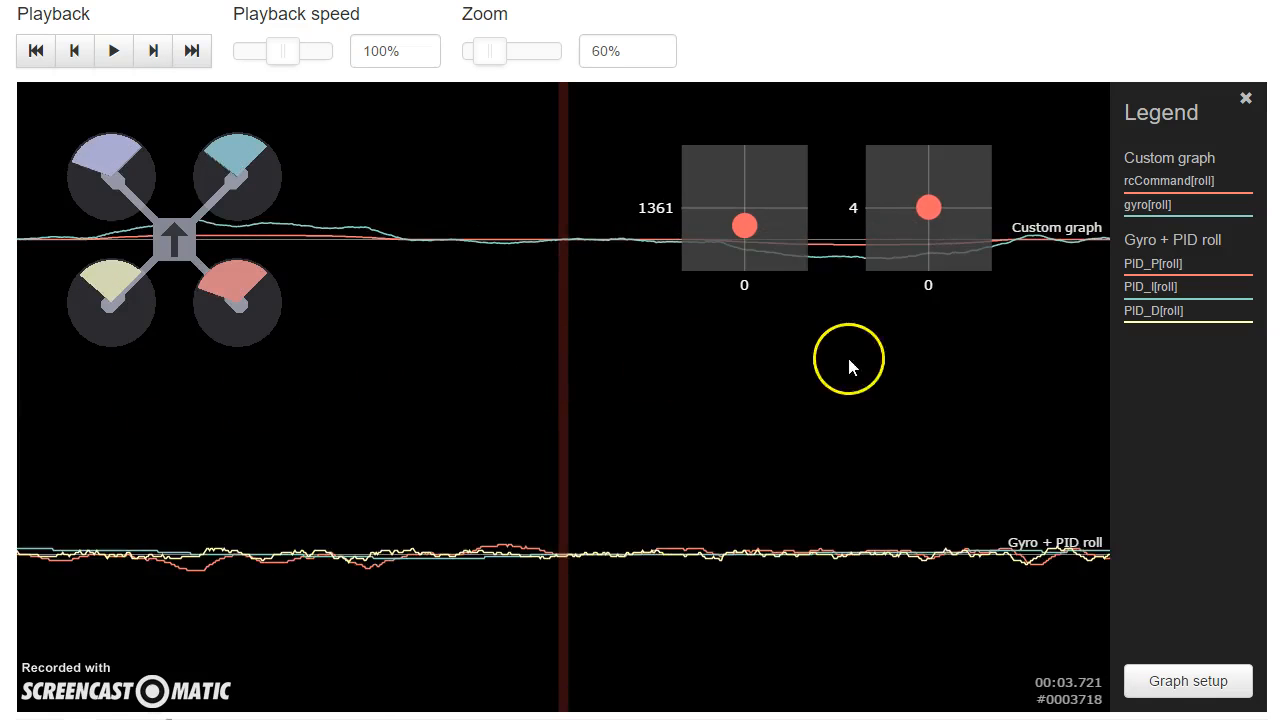
{"action": "left_click_drag", "start_coordinate": [849, 360], "coordinate": [546, 390]}
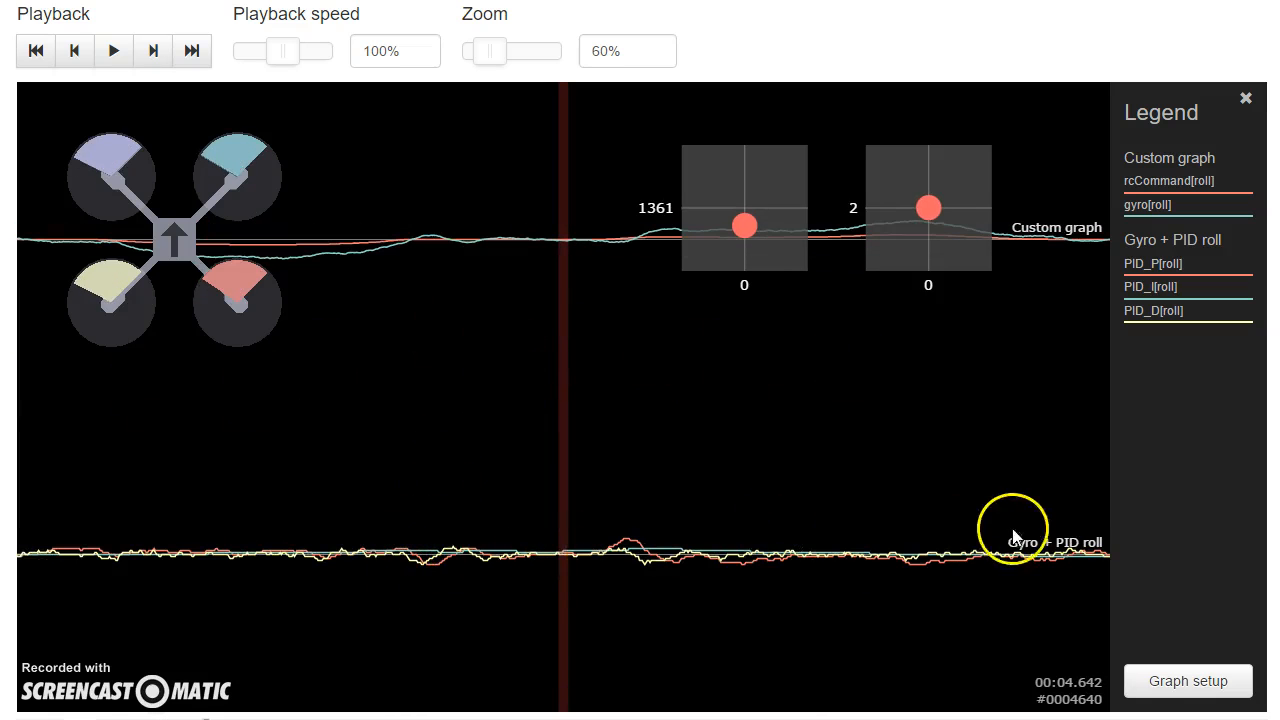
{"action": "left_click_drag", "start_coordinate": [1032, 533], "coordinate": [587, 505]}
{"action": "left_click_drag", "start_coordinate": [1020, 485], "coordinate": [579, 491]}
{"action": "left_click_drag", "start_coordinate": [1095, 480], "coordinate": [490, 480]}
{"action": "left_click_drag", "start_coordinate": [915, 482], "coordinate": [272, 487]}
{"action": "left_click_drag", "start_coordinate": [698, 488], "coordinate": [191, 486]}
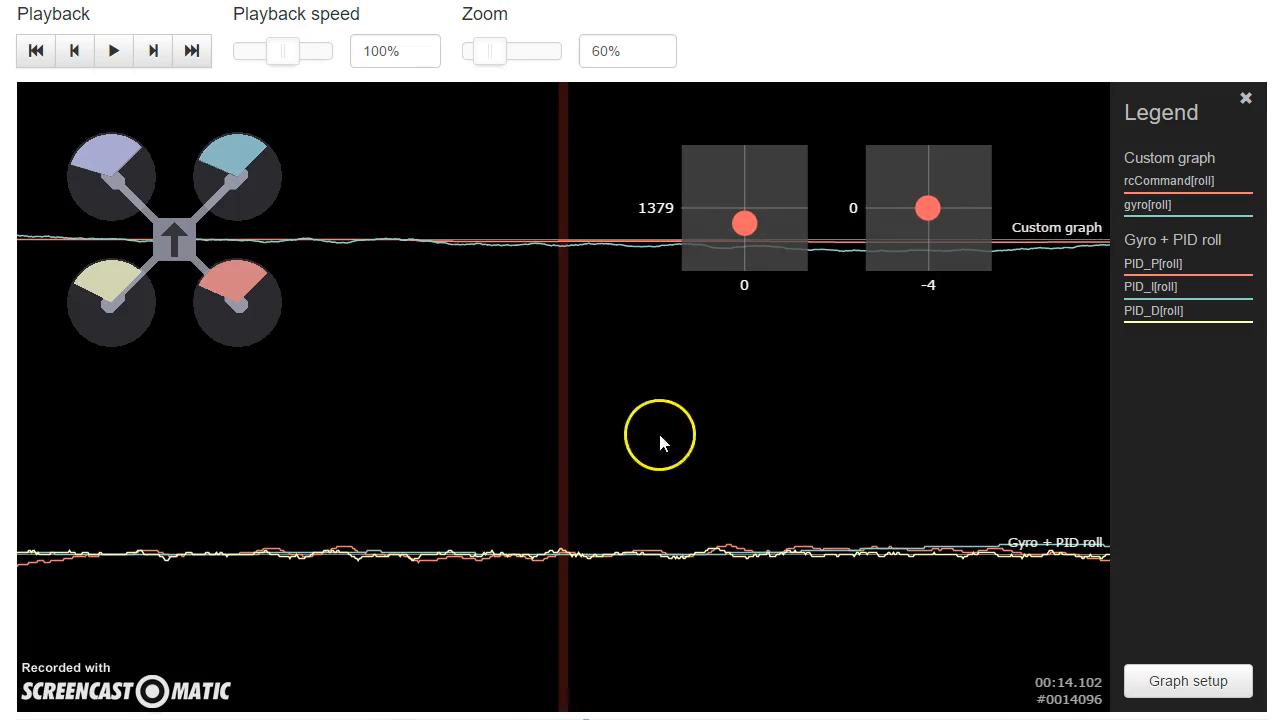
{"action": "left_click_drag", "start_coordinate": [660, 436], "coordinate": [343, 486]}
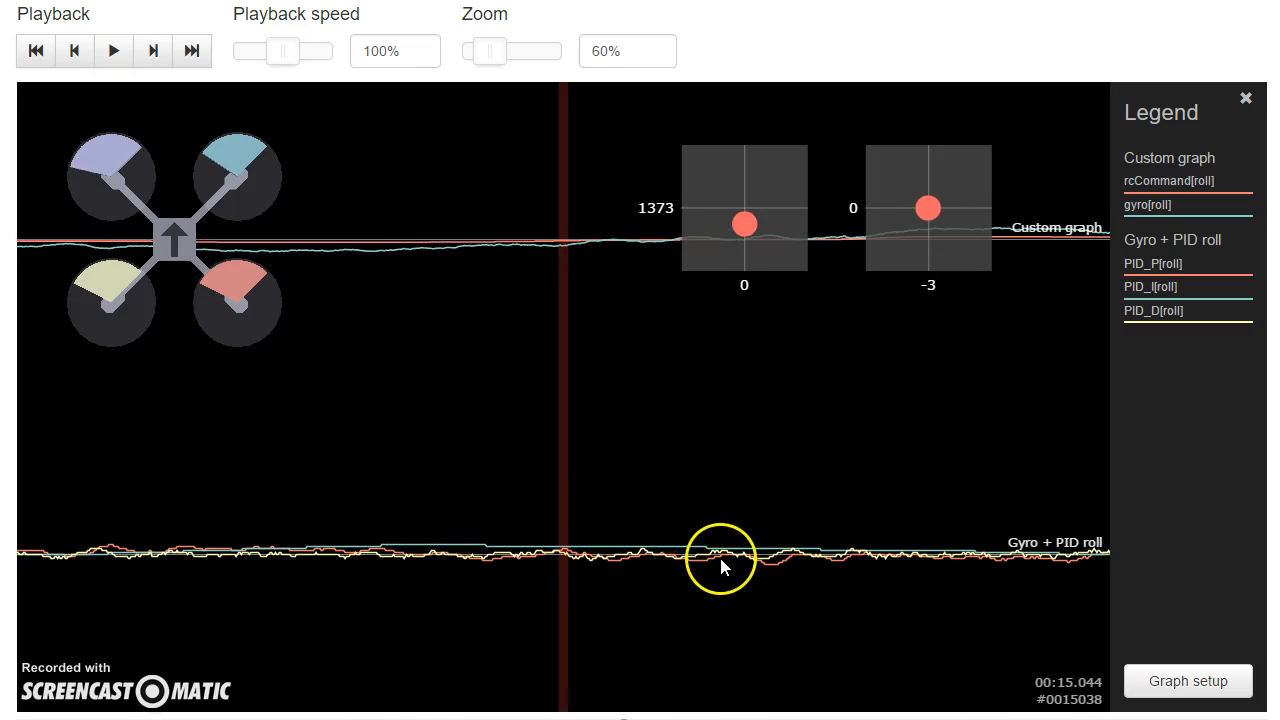
{"action": "left_click_drag", "start_coordinate": [773, 435], "coordinate": [216, 394]}
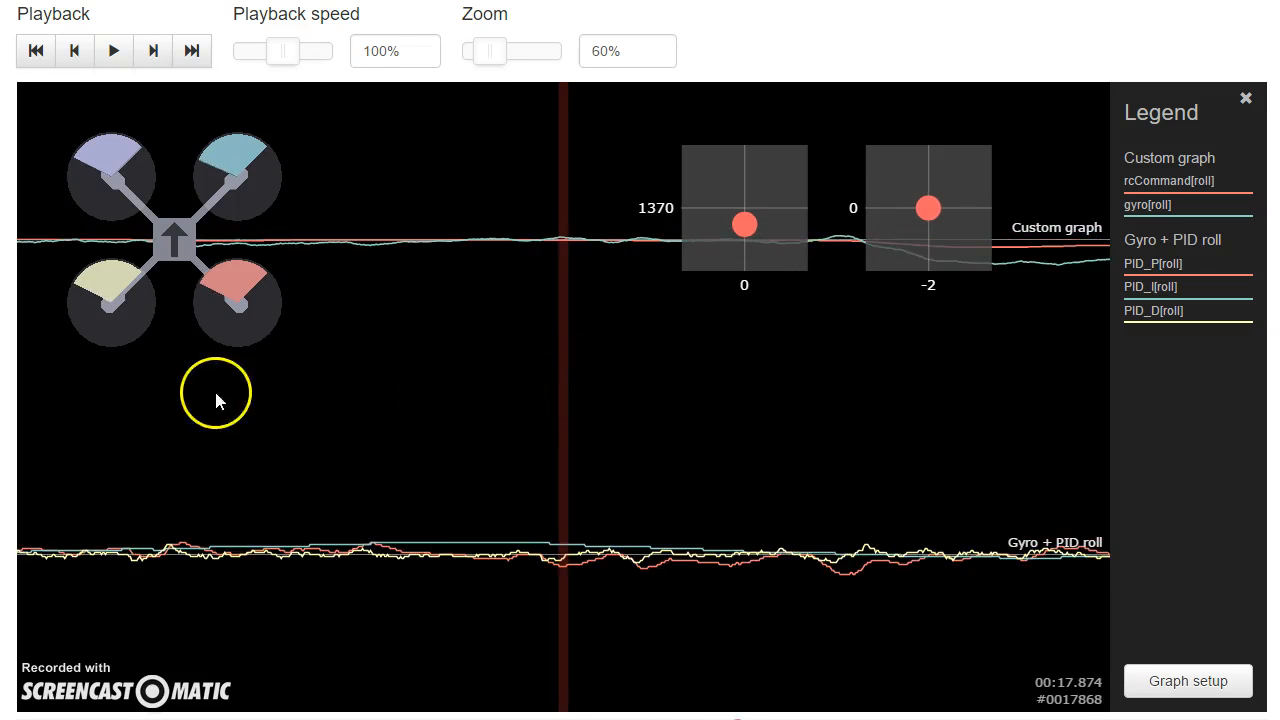
{"action": "left_click_drag", "start_coordinate": [606, 428], "coordinate": [144, 392]}
{"action": "left_click_drag", "start_coordinate": [534, 394], "coordinate": [100, 392]}
{"action": "left_click_drag", "start_coordinate": [735, 458], "coordinate": [335, 400]}
{"action": "left_click_drag", "start_coordinate": [831, 468], "coordinate": [250, 398]}
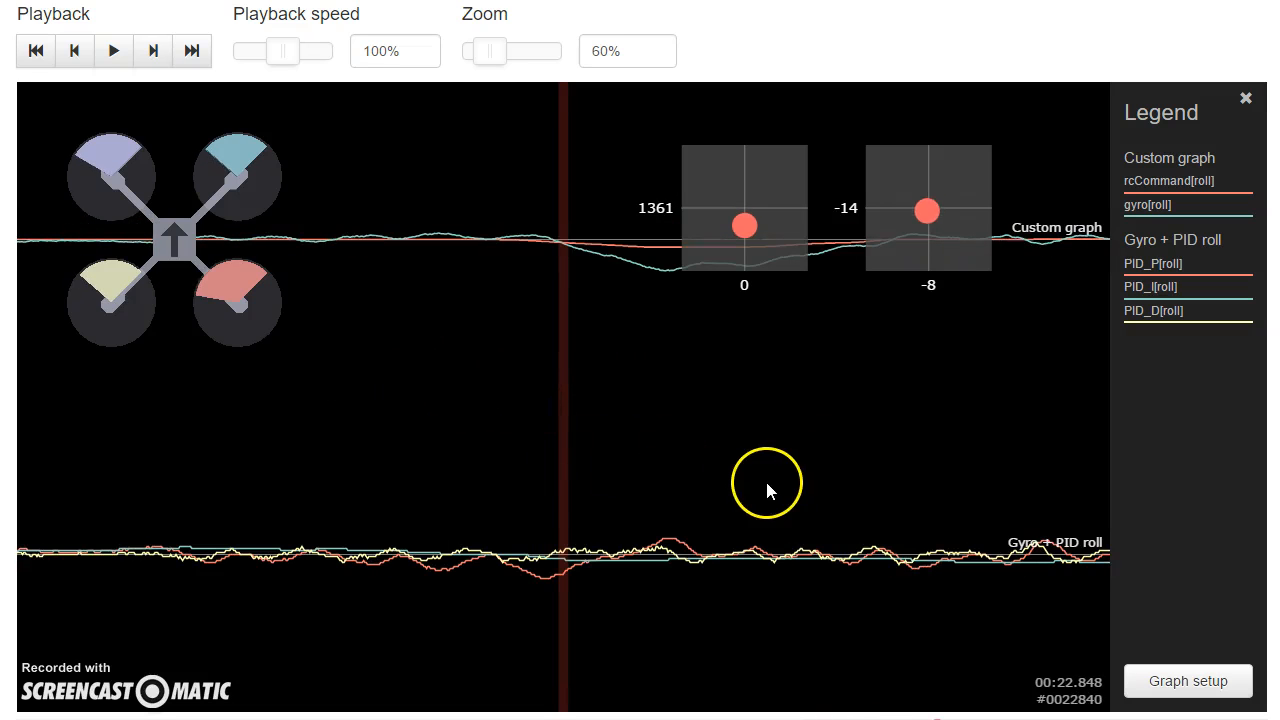
{"action": "left_click_drag", "start_coordinate": [749, 477], "coordinate": [535, 466]}
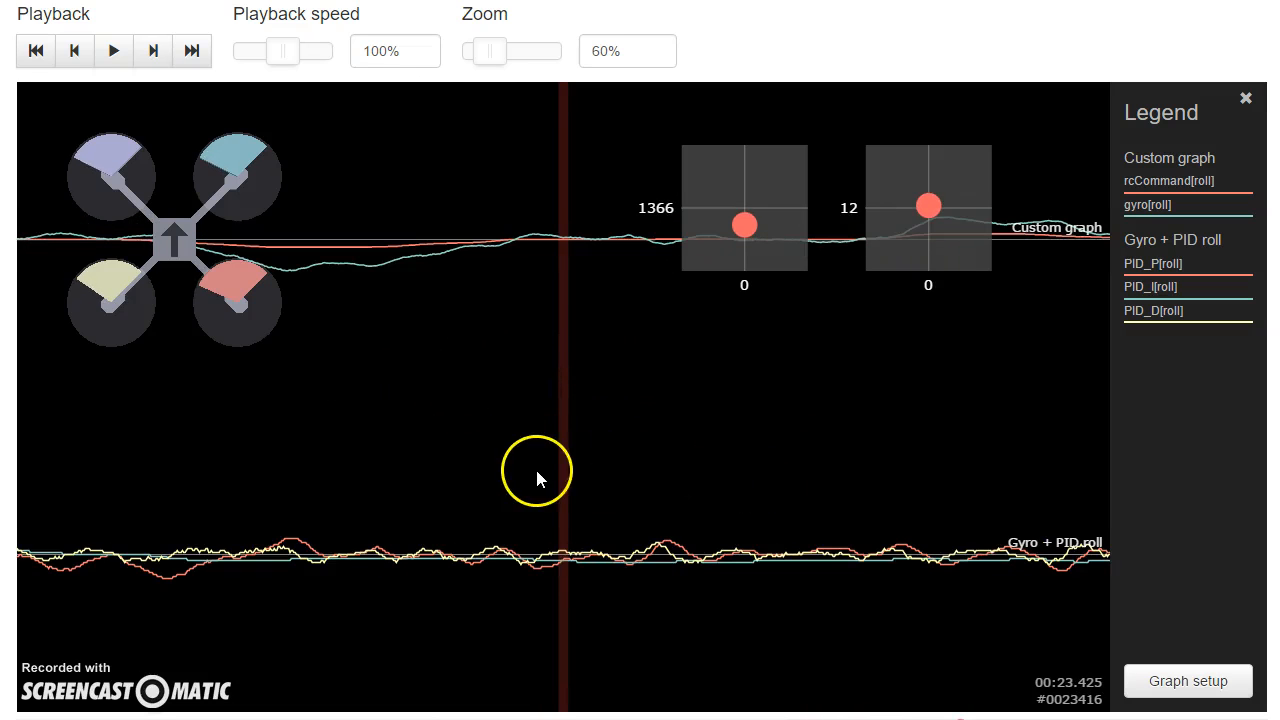
{"action": "left_click_drag", "start_coordinate": [680, 433], "coordinate": [489, 430]}
{"action": "left_click_drag", "start_coordinate": [711, 403], "coordinate": [250, 372]}
{"action": "left_click_drag", "start_coordinate": [800, 400], "coordinate": [526, 386]}
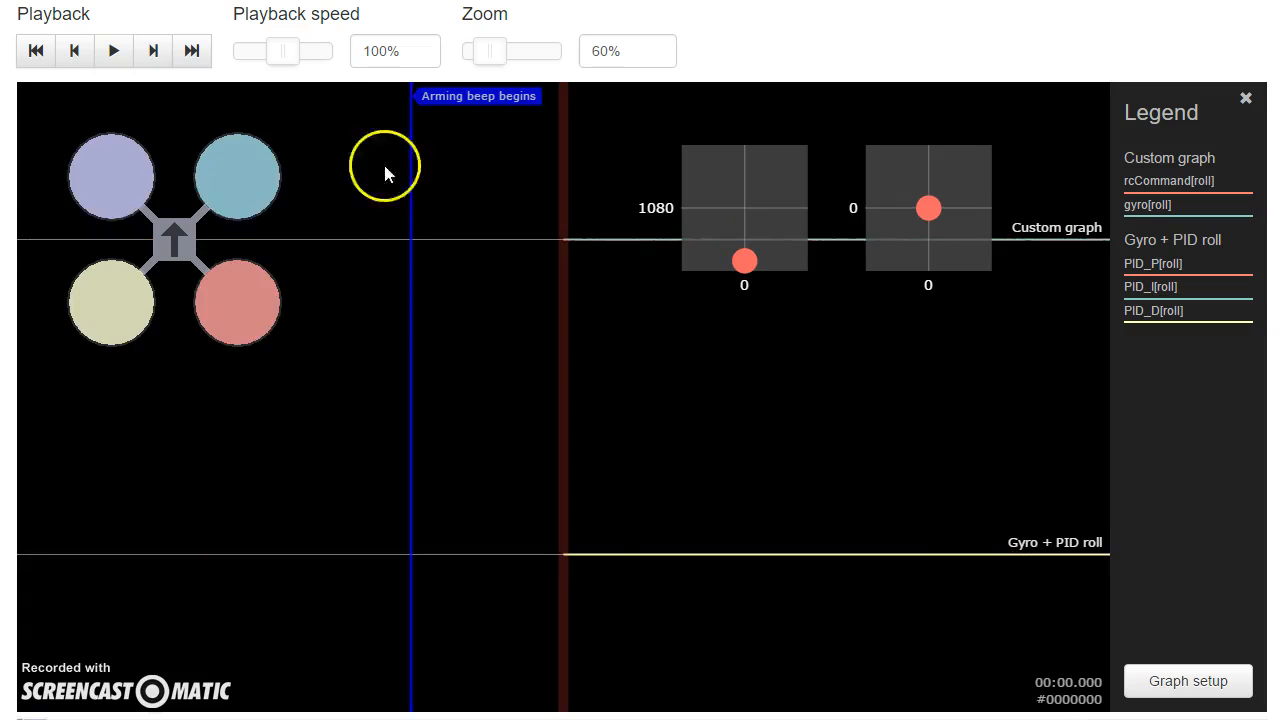
Step: Examine the noise in the gyro[roll] and PID roll traces from about 12 to 21 seconds into the flight log
{"action": "left_click_drag", "start_coordinate": [386, 166], "coordinate": [289, 460]}
{"action": "left_click_drag", "start_coordinate": [165, 719], "coordinate": [375, 719]}
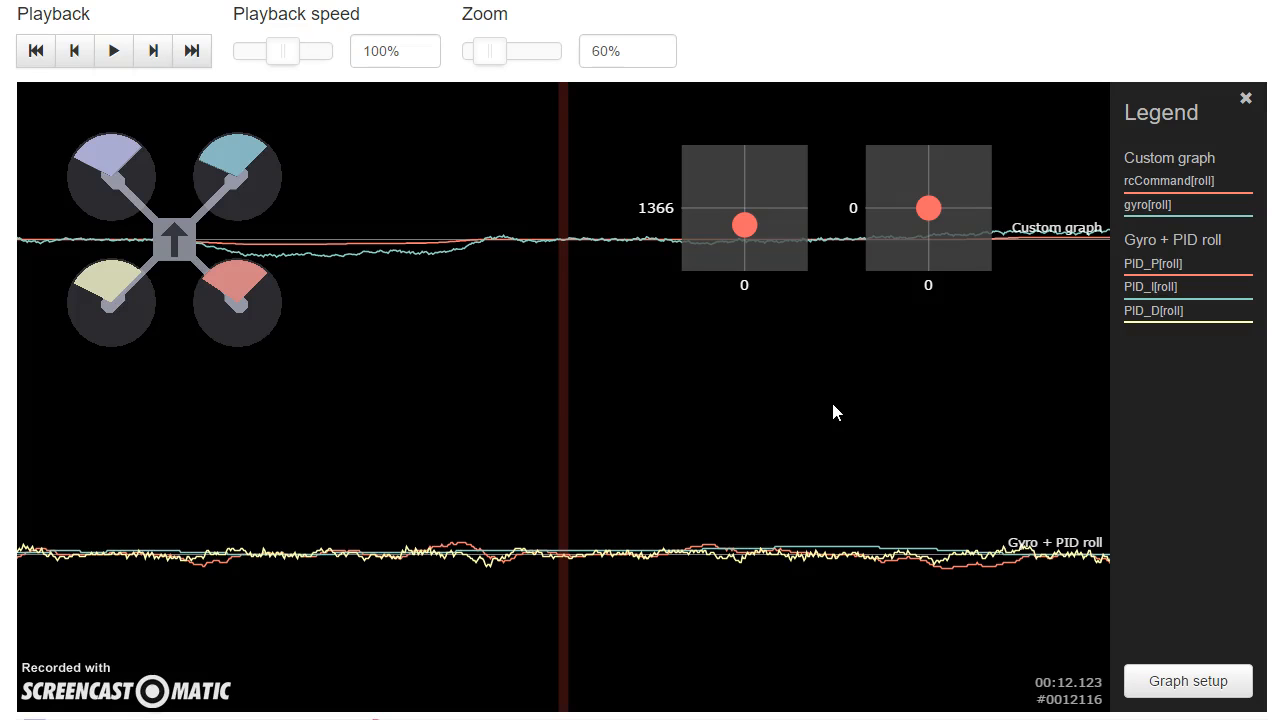
{"action": "left_click", "coordinate": [788, 408]}
{"action": "left_click", "coordinate": [766, 391]}
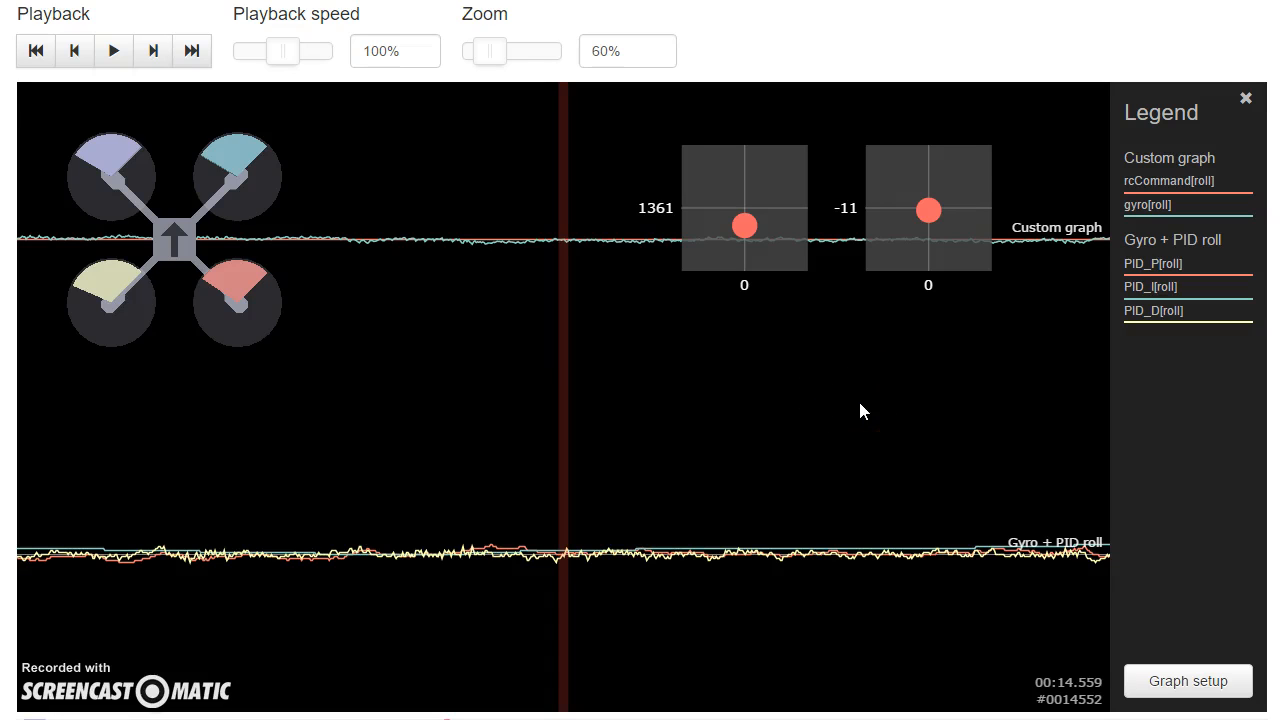
{"action": "left_click_drag", "start_coordinate": [956, 448], "coordinate": [421, 451]}
{"action": "left_click_drag", "start_coordinate": [840, 455], "coordinate": [194, 406]}
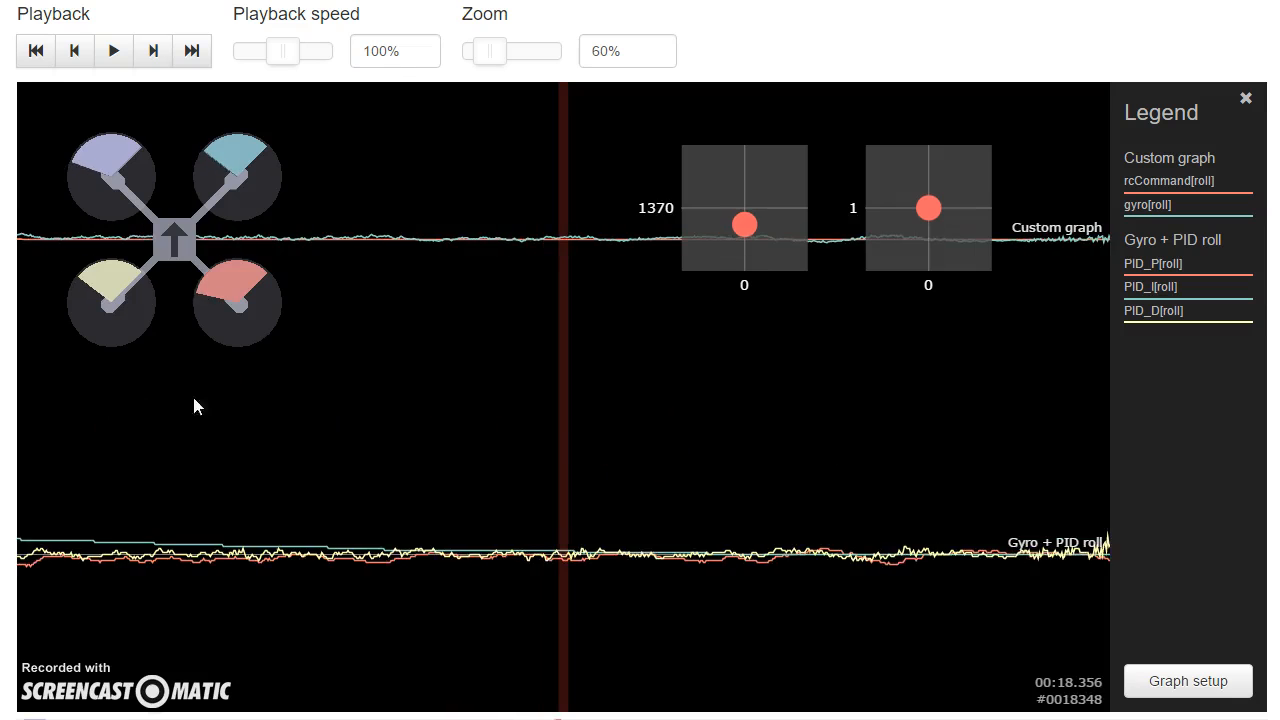
{"action": "left_click_drag", "start_coordinate": [974, 409], "coordinate": [763, 451]}
{"action": "left_click_drag", "start_coordinate": [978, 430], "coordinate": [553, 419]}
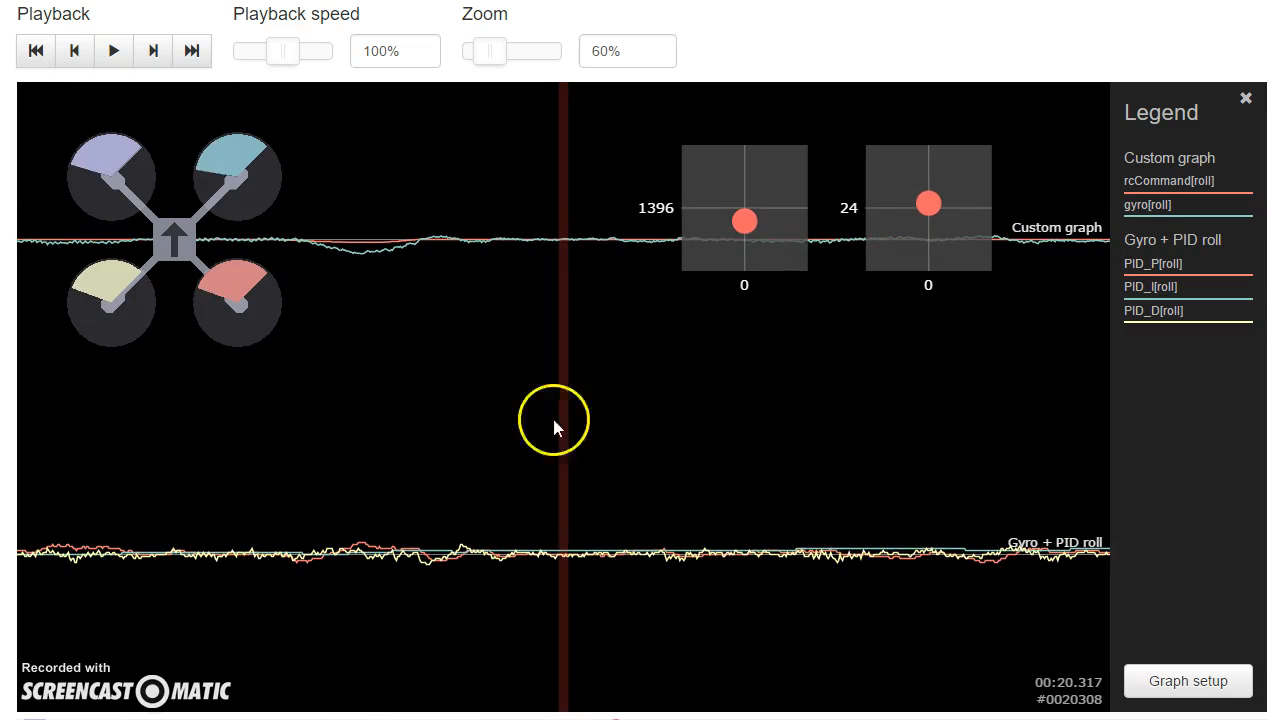
{"action": "left_click_drag", "start_coordinate": [738, 402], "coordinate": [340, 388]}
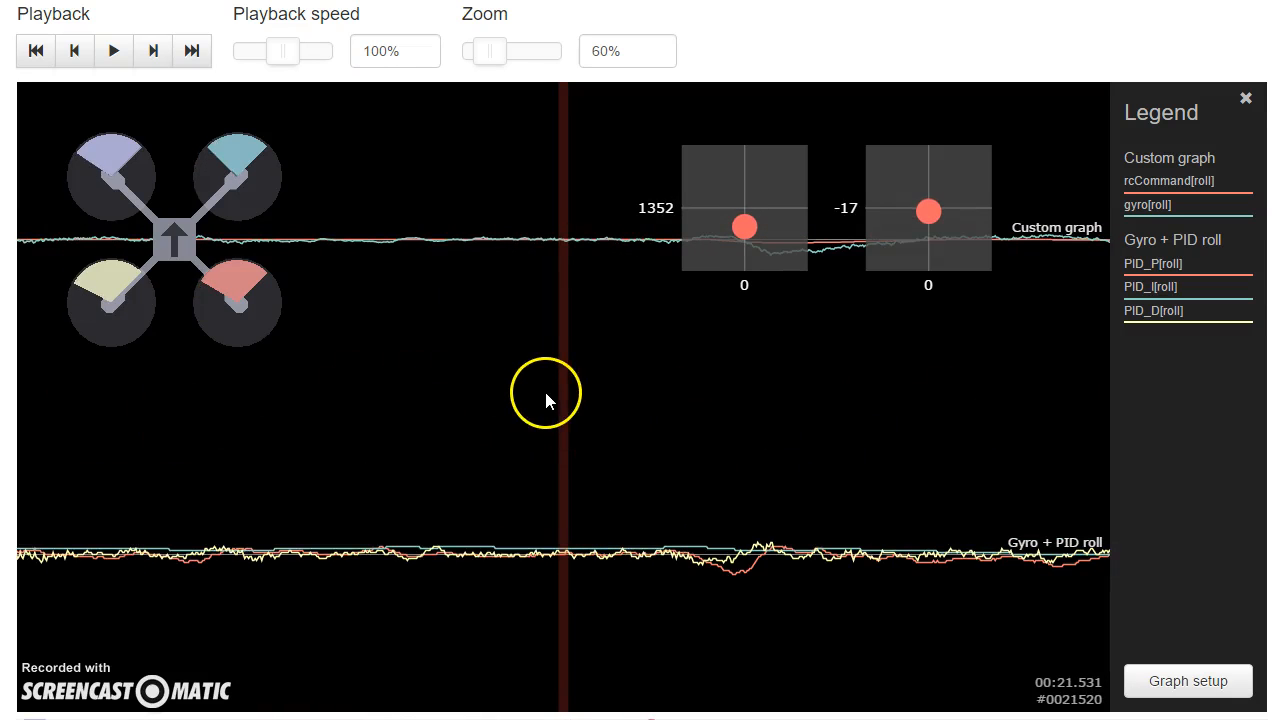